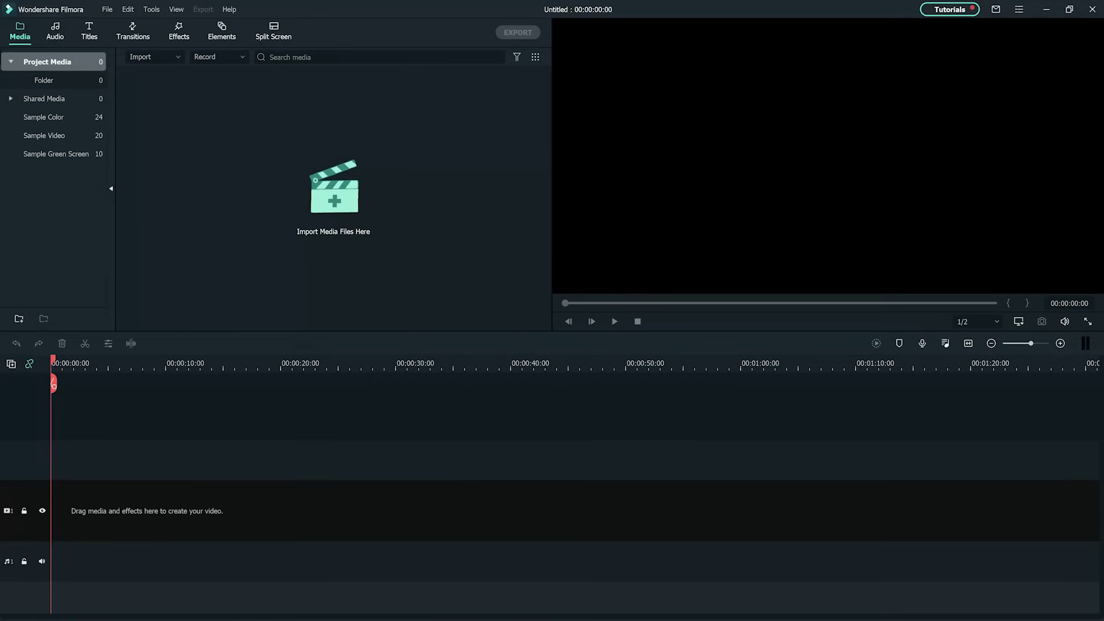
- Import the C0003 clip, stack two copies of it on video tracks 1 and 2, and match the project settings to the media
left_click_drag(719, 348, 378, 216)
left_click_drag(279, 105, 53, 499)
left_click(439, 337)
left_click_drag(224, 347, 56, 461)
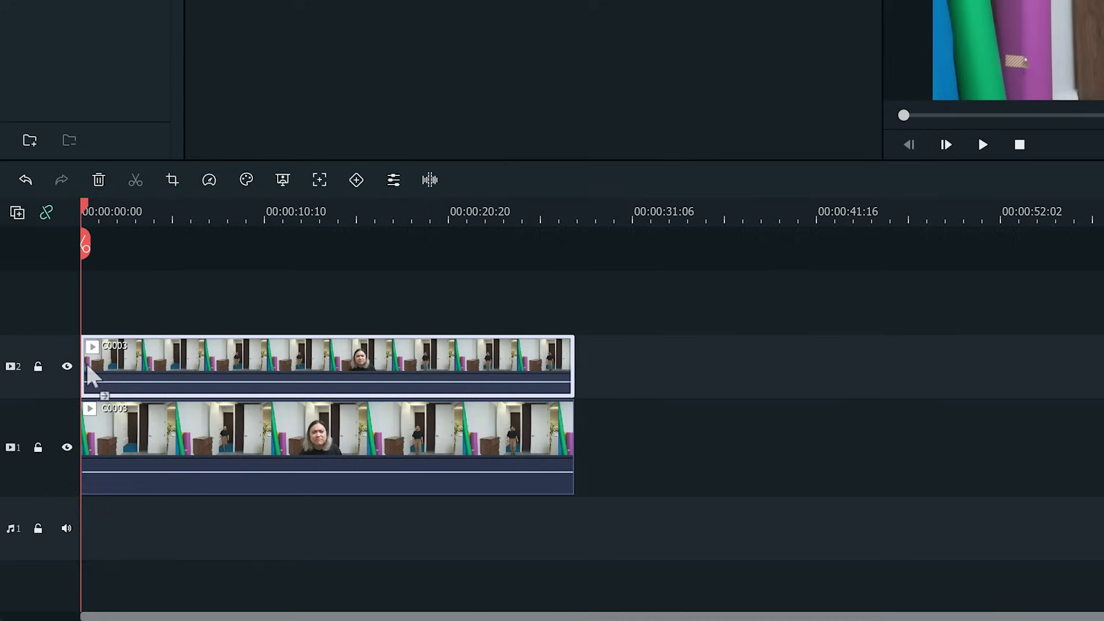
- Hide video track 1 and add a freeze frame of the empty doorway to the upper clip, lengthened well past the lower clip's end
left_click(68, 448)
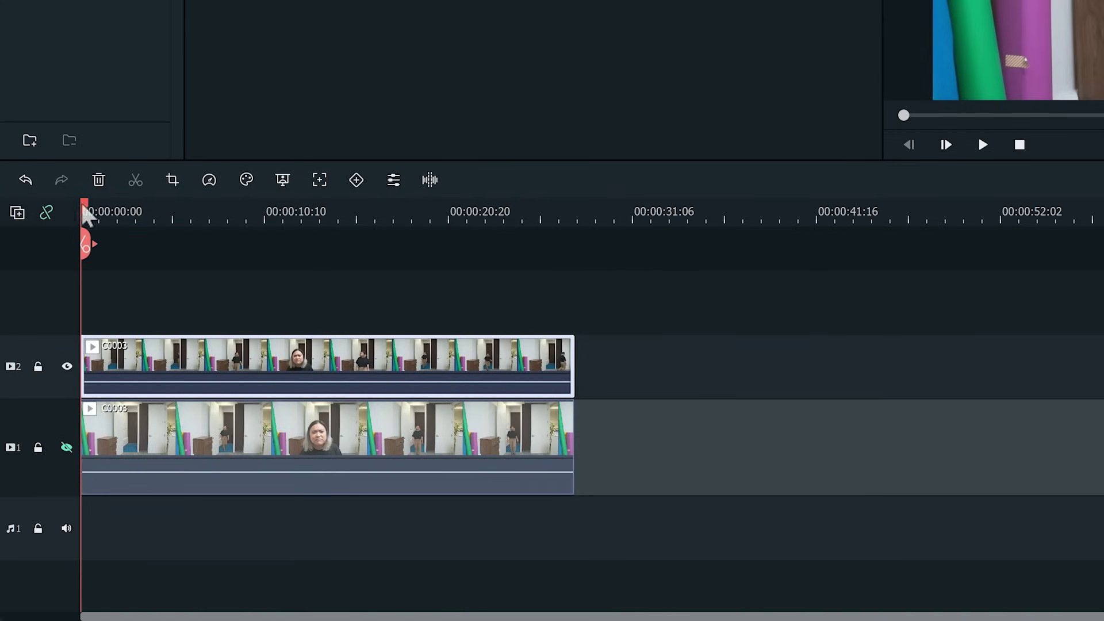
left_click_drag(86, 211, 208, 215)
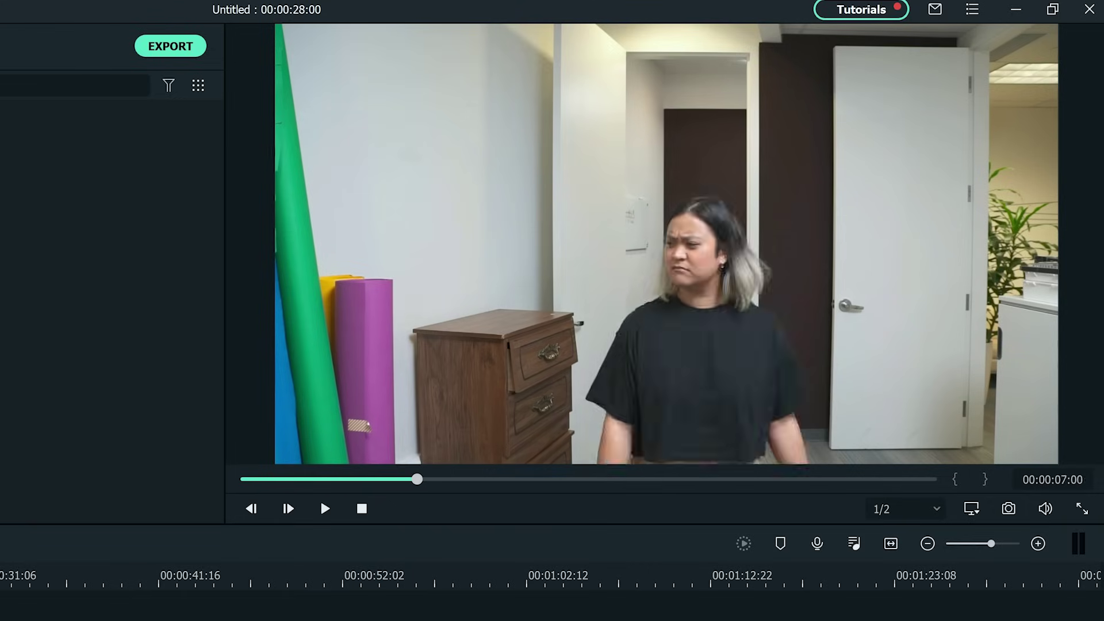
left_click_drag(417, 479, 323, 479)
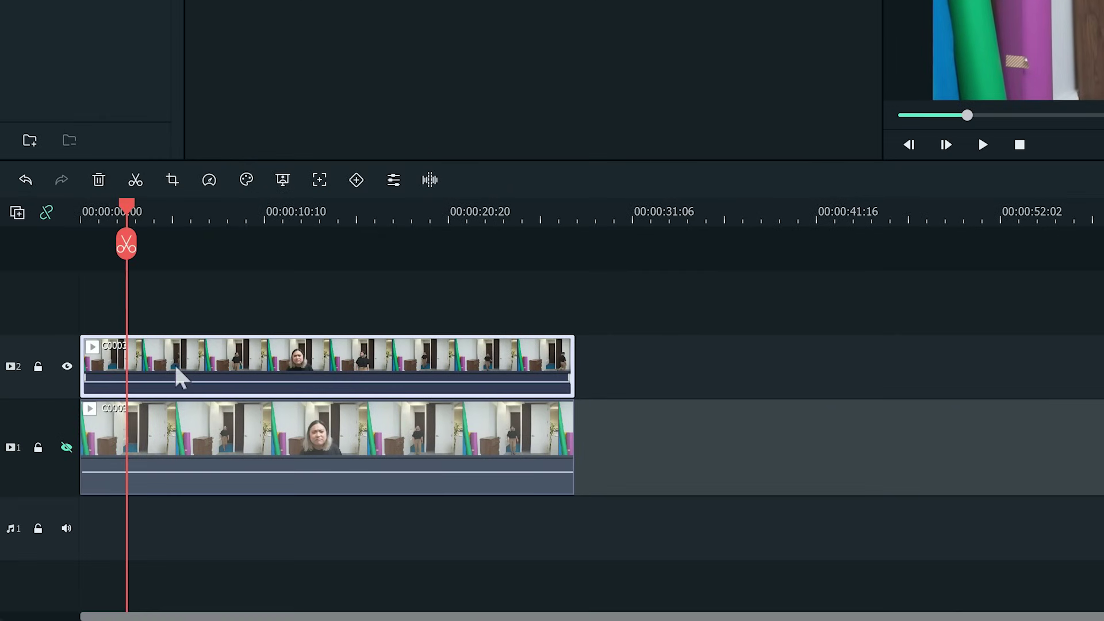
right_click(177, 373)
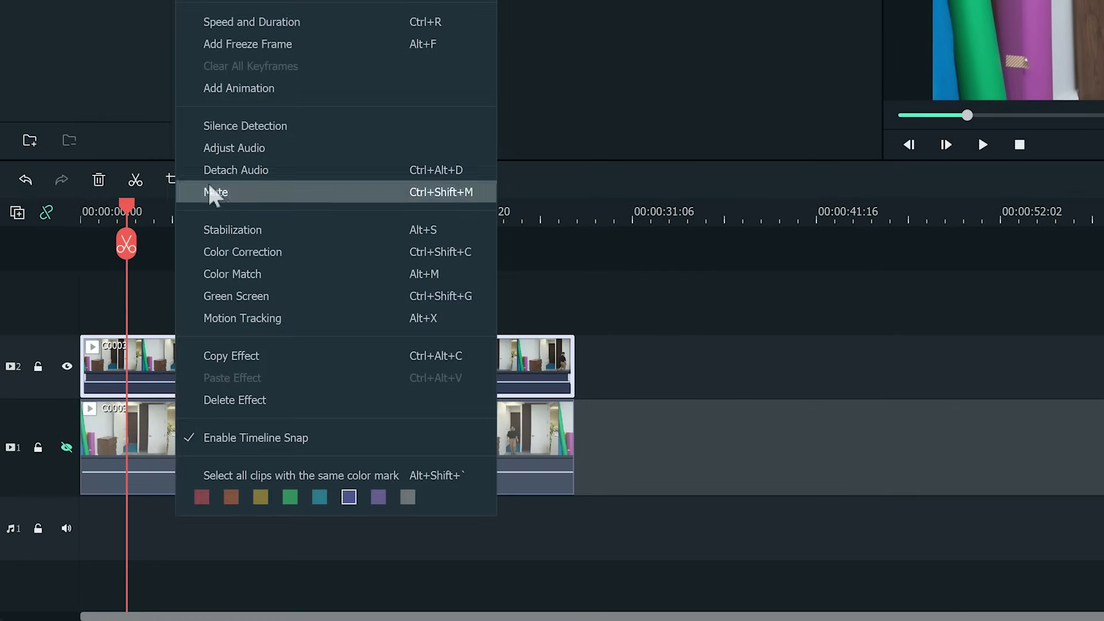
left_click(287, 46)
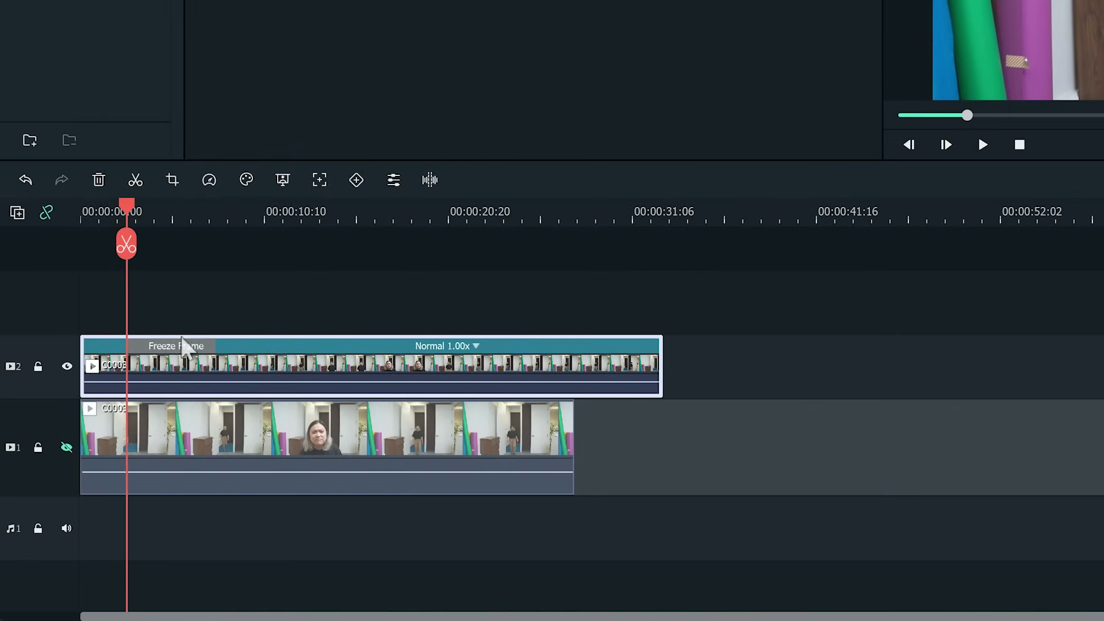
left_click_drag(219, 352, 878, 391)
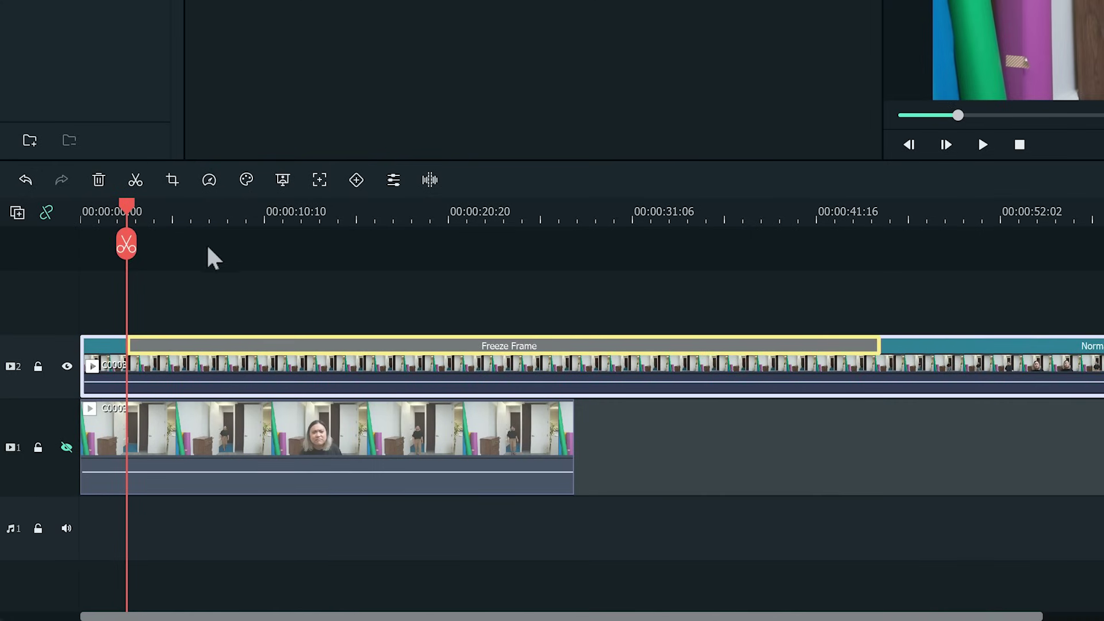
- Cut off and delete the footage before the freeze frame, and shift the frozen clip to the start of the timeline
left_click(134, 245)
left_click(97, 347)
key("Delete")
left_click_drag(244, 347, 196, 347)
- Split the frozen clip at 00:00:29:14 and delete everything after the cut
left_click(603, 213)
left_click(604, 245)
left_click(663, 347)
key("Delete")
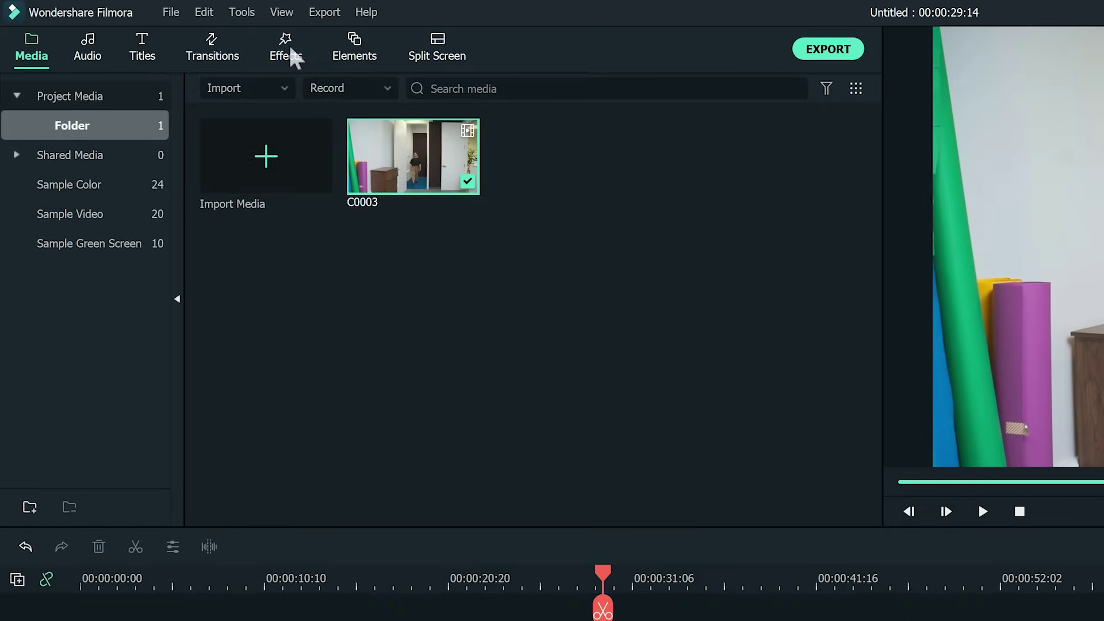
- Apply the Image Mask utility effect to the frozen clip on track 2 and preview it at 00:00:07:18
left_click(291, 50)
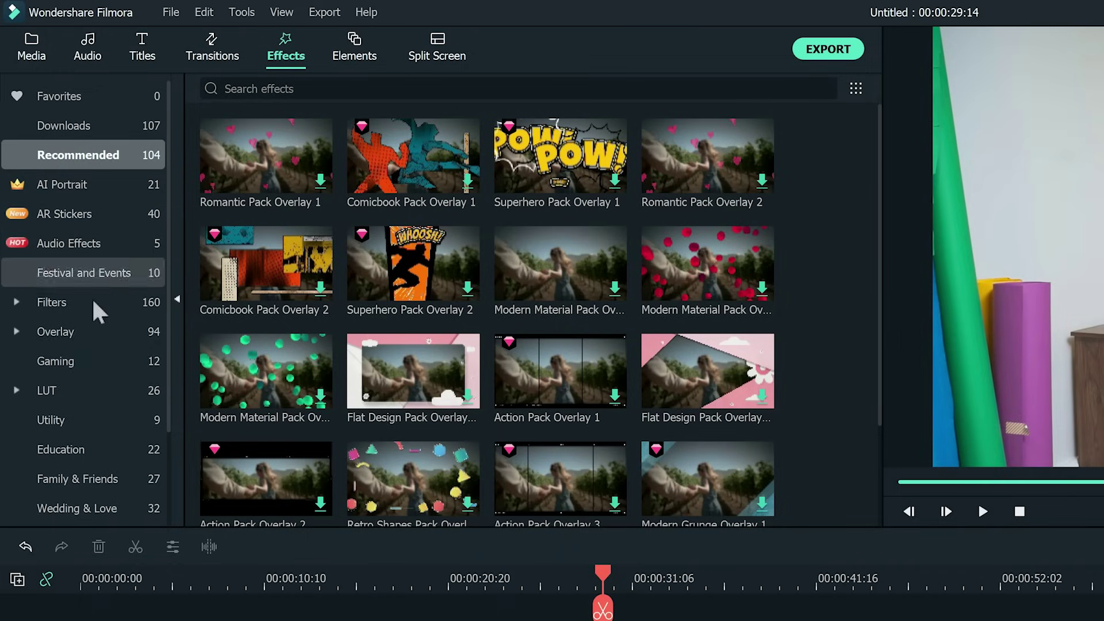
left_click(95, 421)
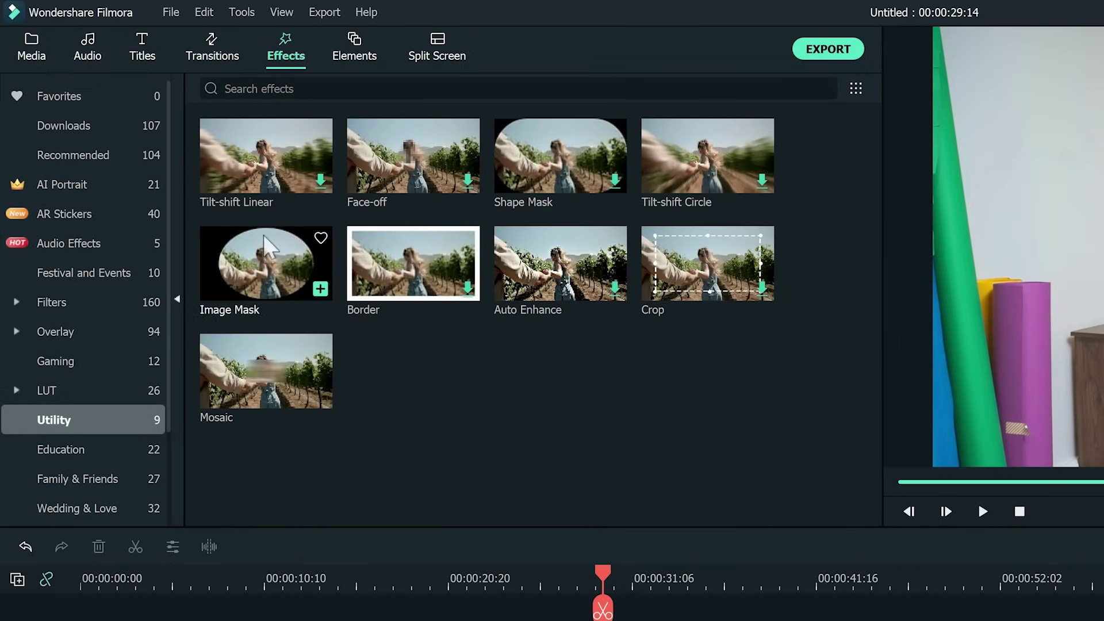
left_click_drag(269, 246, 157, 477)
left_click(137, 362)
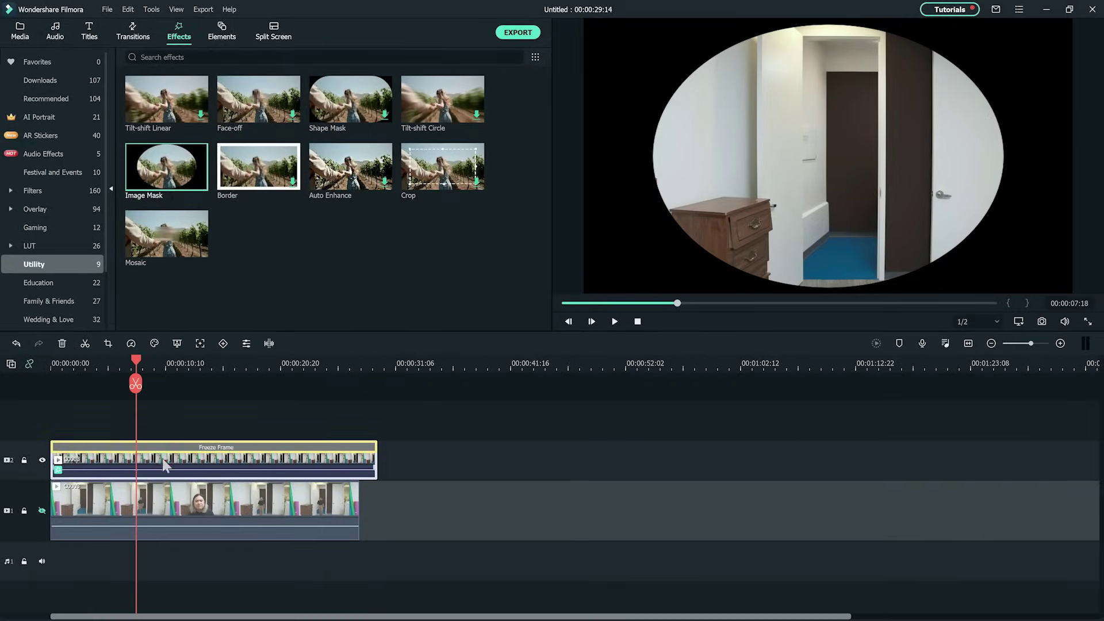
- Change the frozen clip's Image Mask preset to the centred upright rectangle
double_click(165, 465)
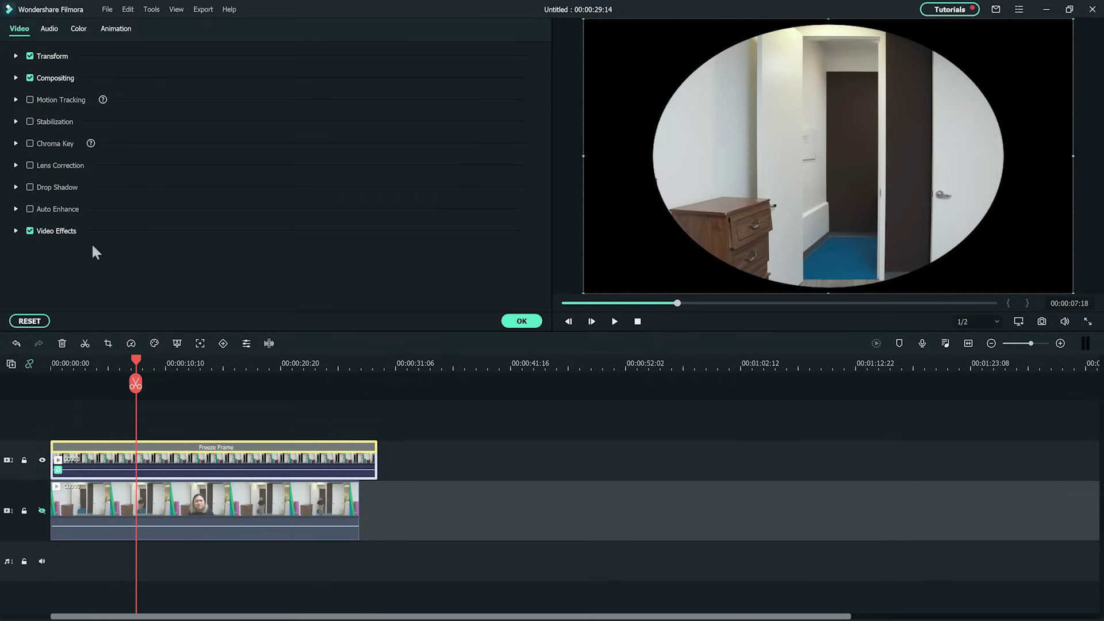
left_click(15, 231)
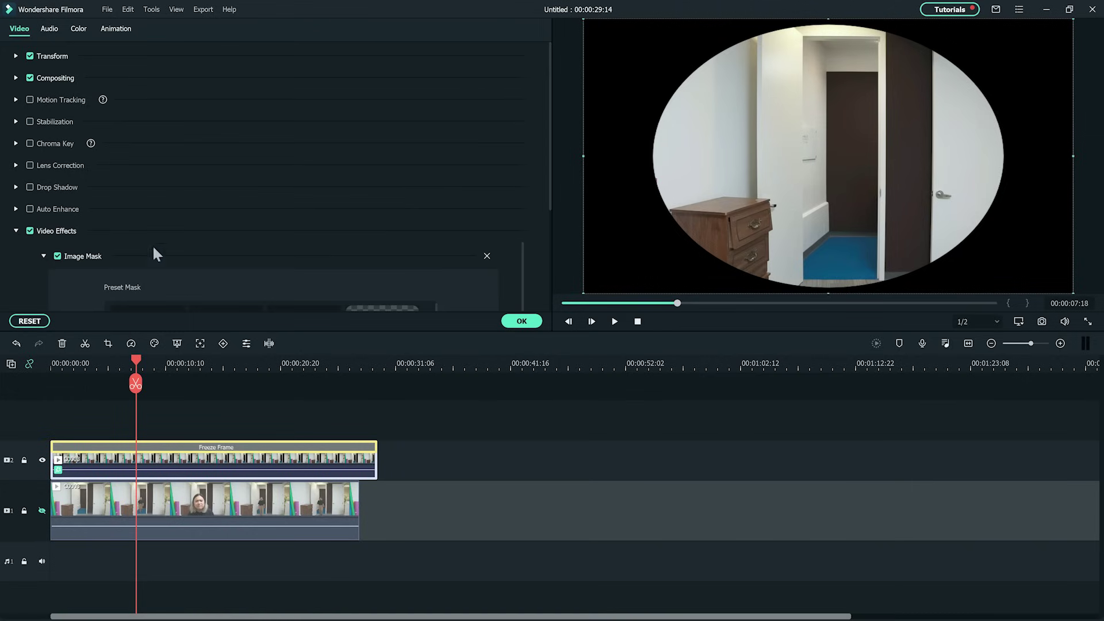
scroll(537, 226, "down", 5)
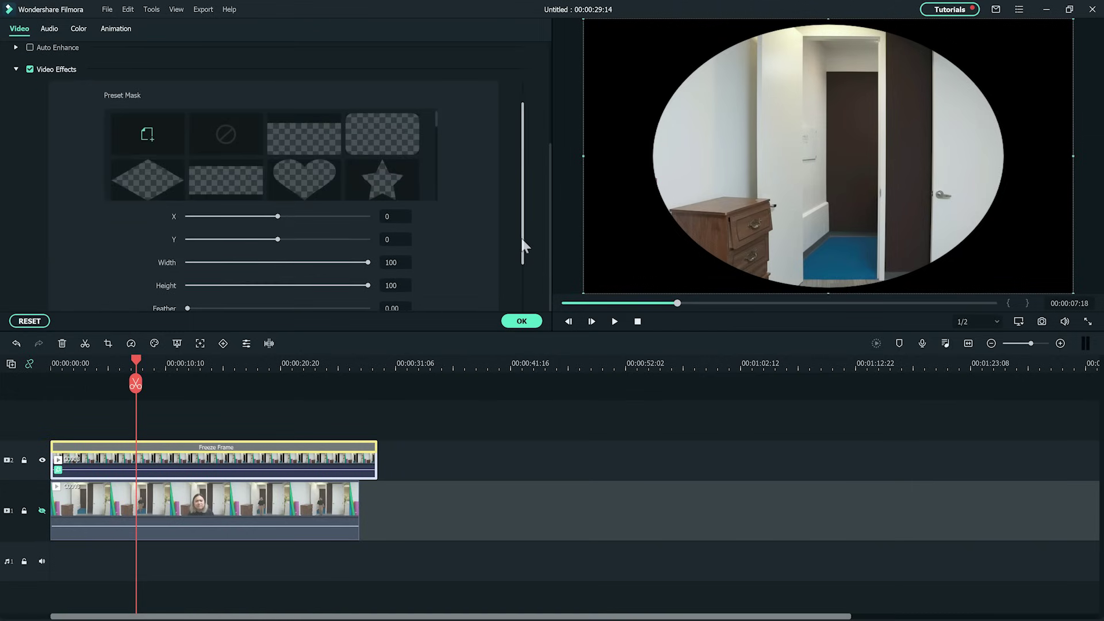
left_click_drag(435, 121, 437, 197)
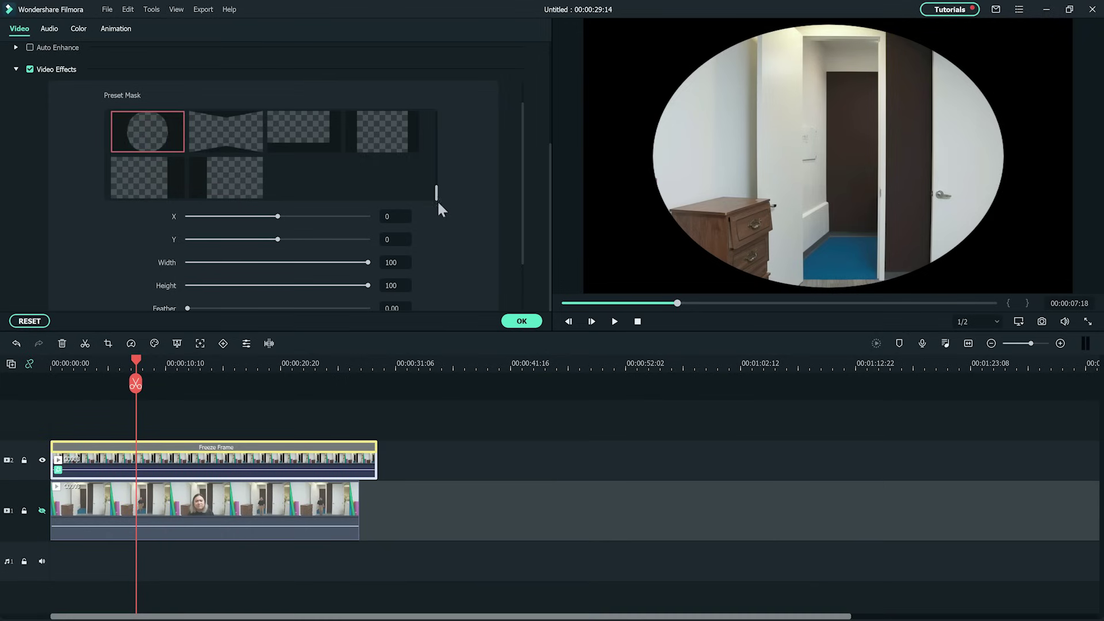
left_click(399, 140)
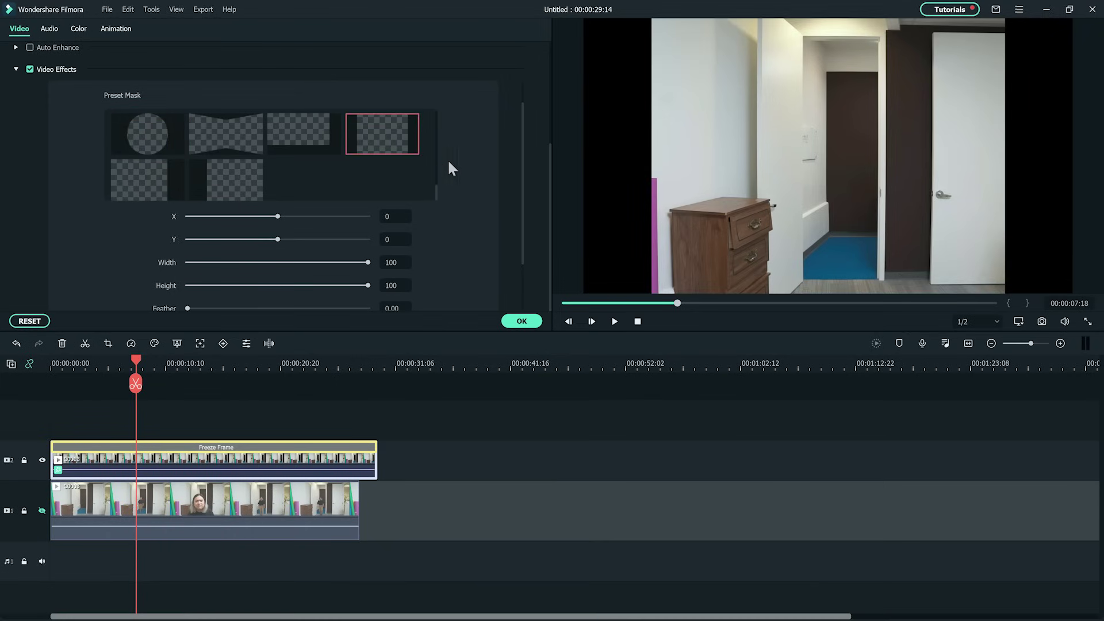
- Invert the mask and fit it to the doorway opening with X 42, width 21, height 86 and a slightly negative Y
left_click_drag(519, 194, 525, 246)
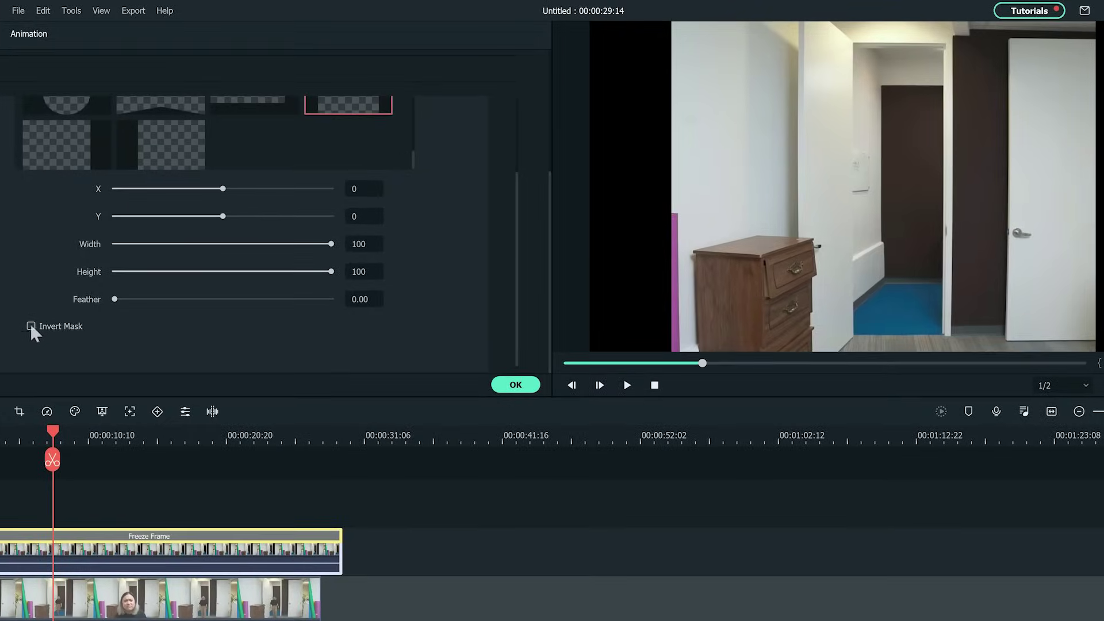
left_click(97, 285)
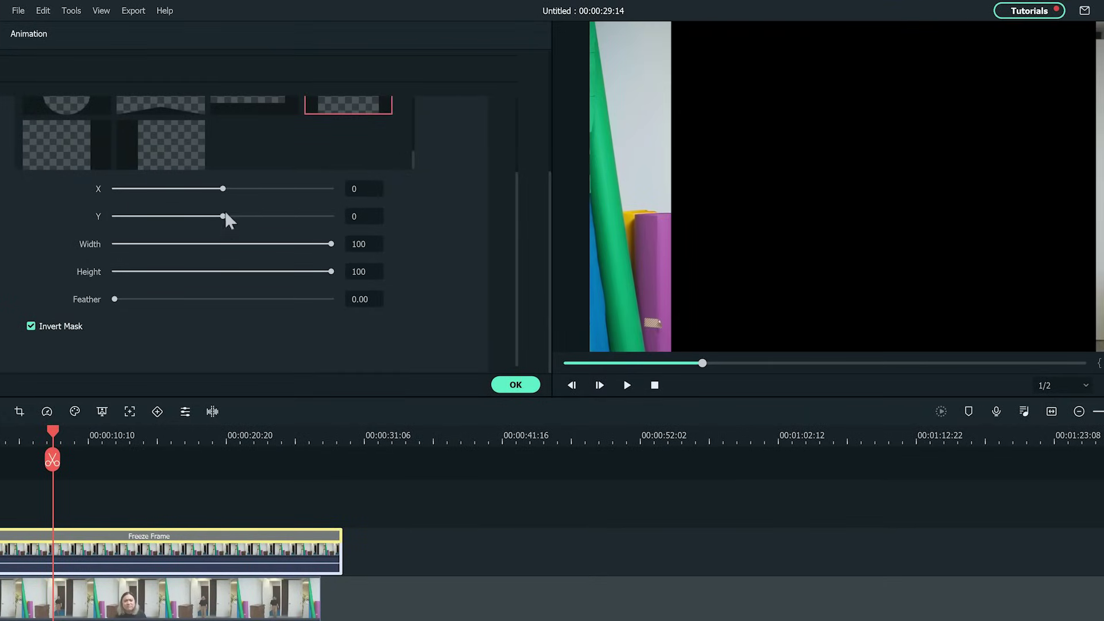
left_click_drag(332, 244, 281, 262)
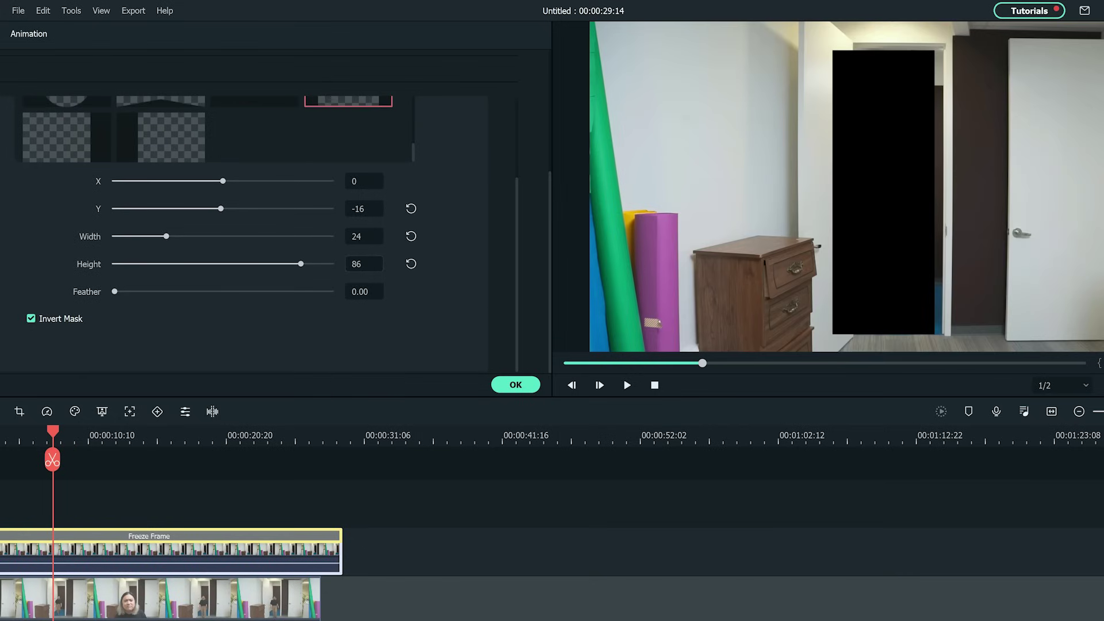
scroll(355, 186, "up", 18)
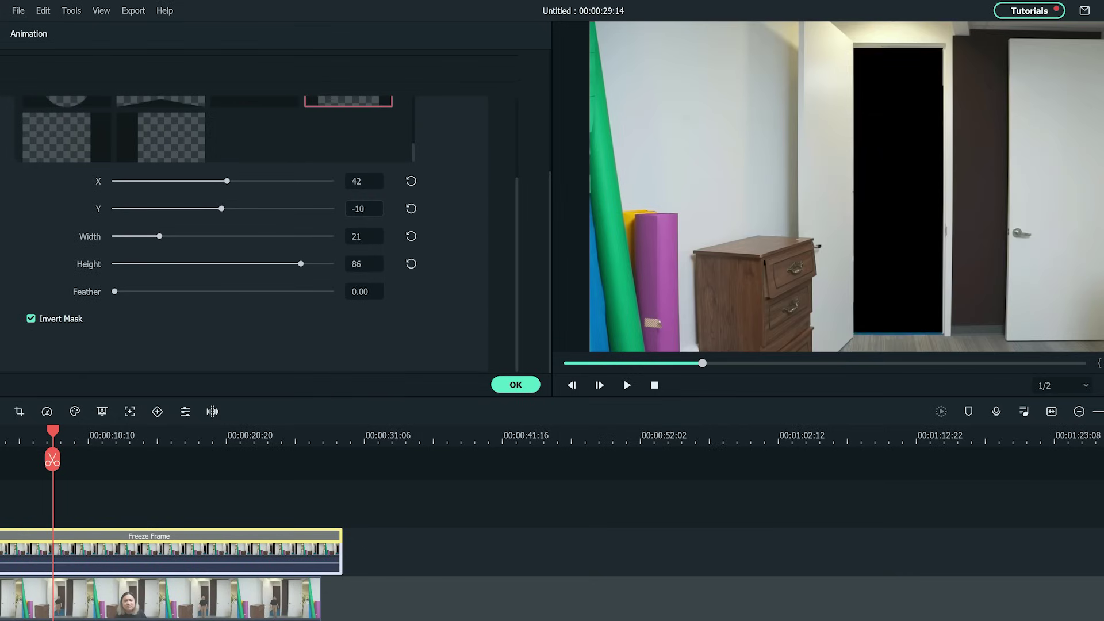
left_click(512, 386)
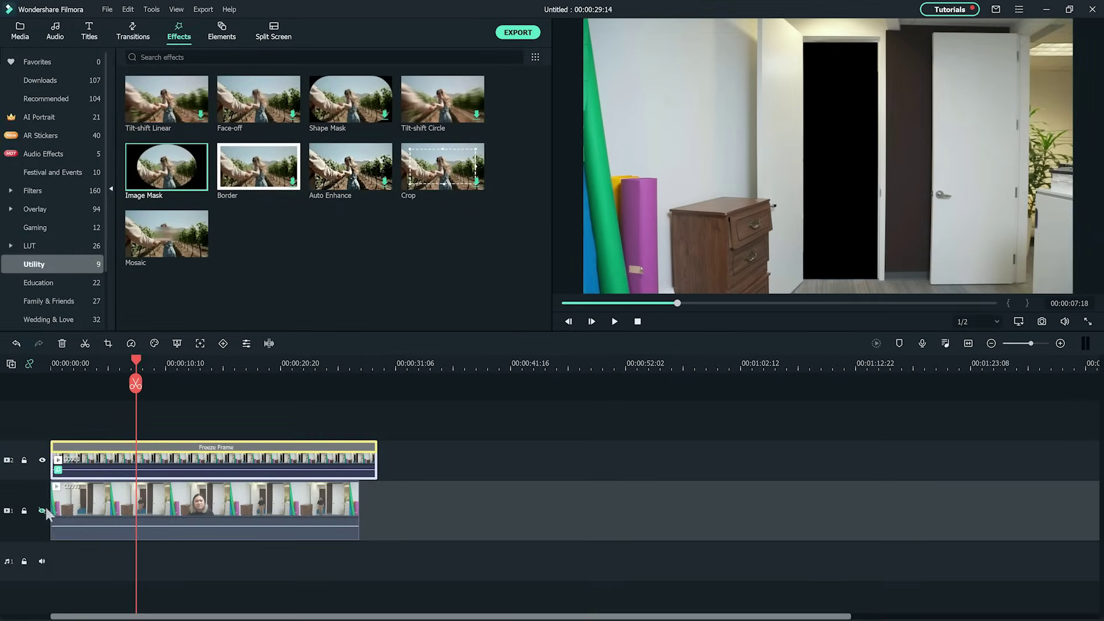
- Show video track 1 again and cut away the part of the lower clip before 00:00:01:07
left_click(42, 511)
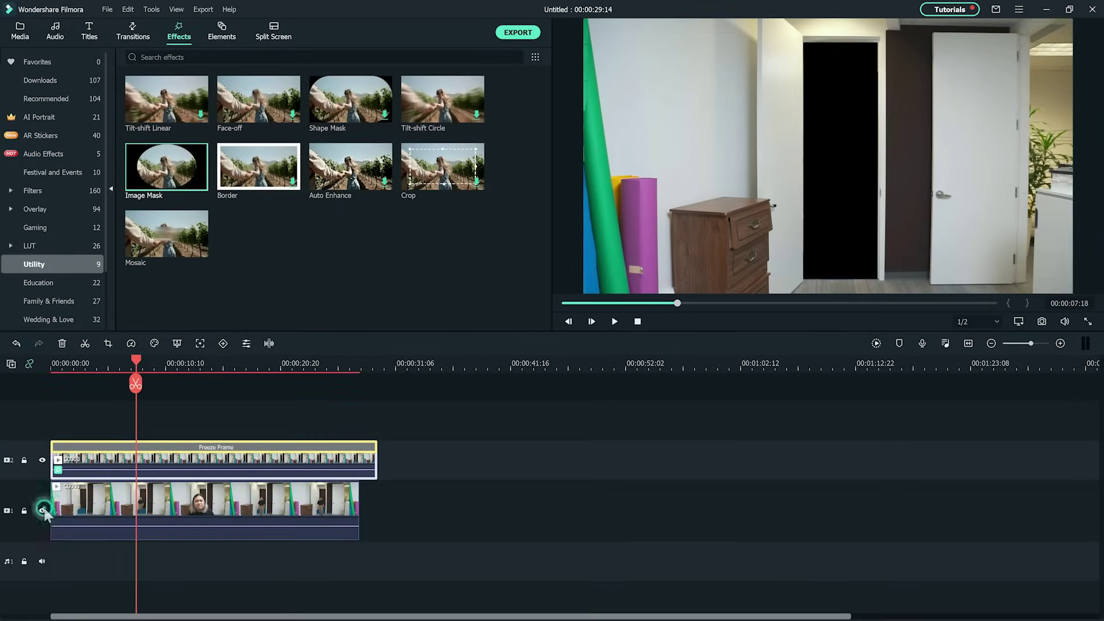
left_click(100, 365)
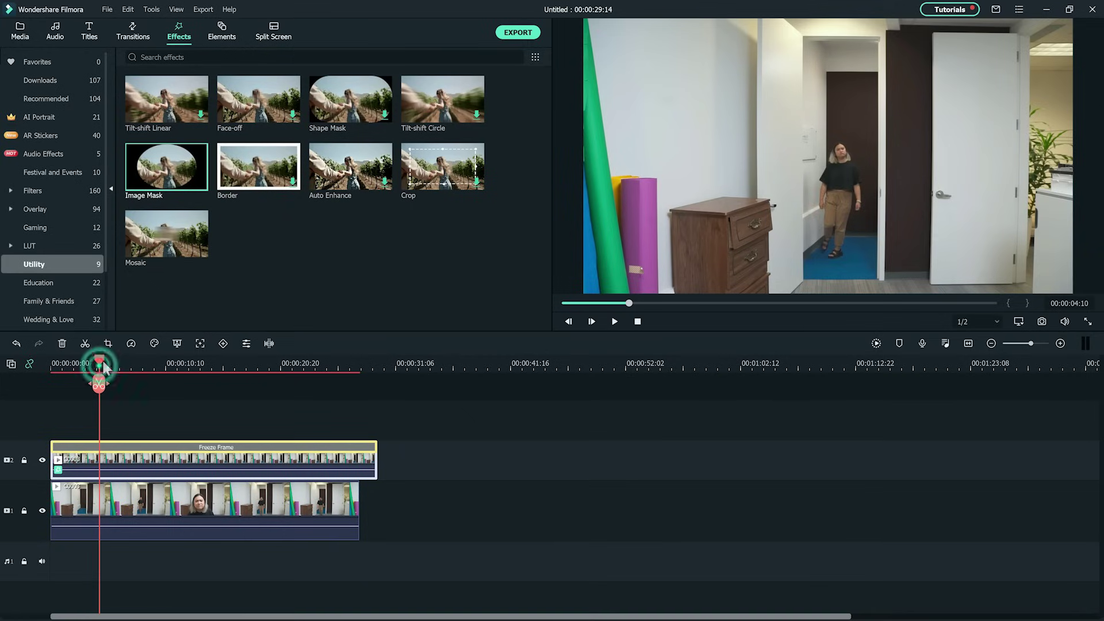
left_click_drag(96, 362, 75, 361)
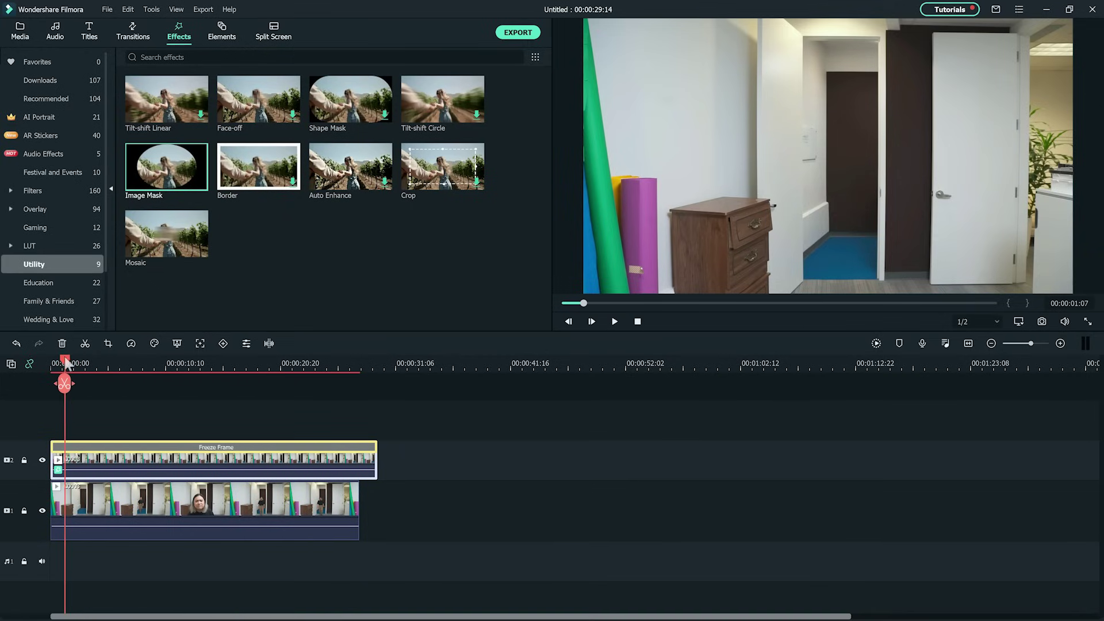
left_click(73, 510)
left_click(64, 385)
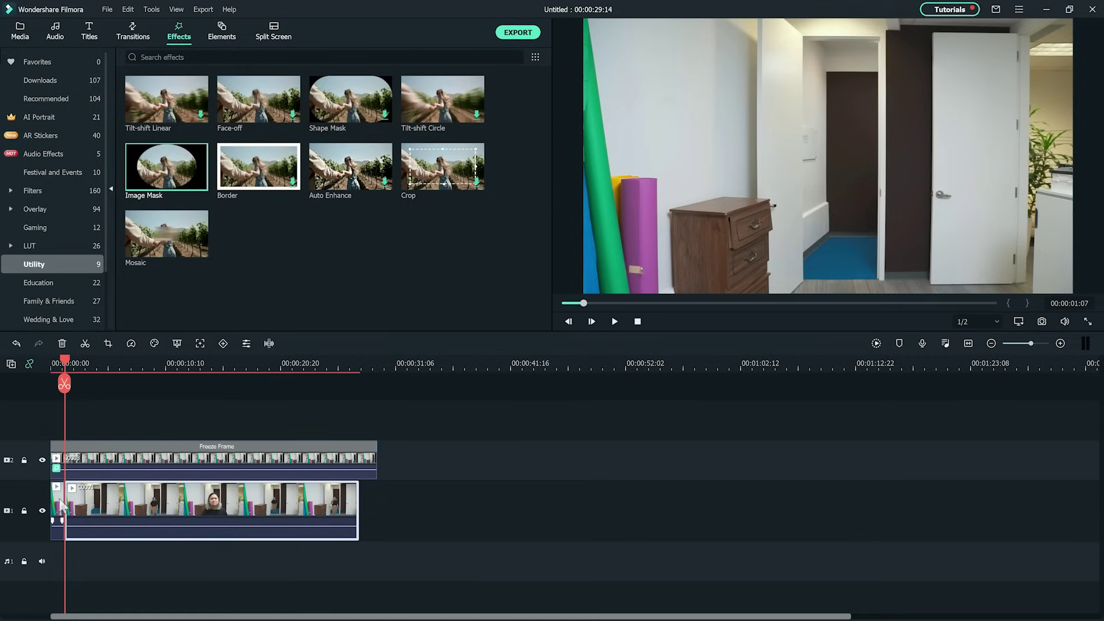
key("Delete")
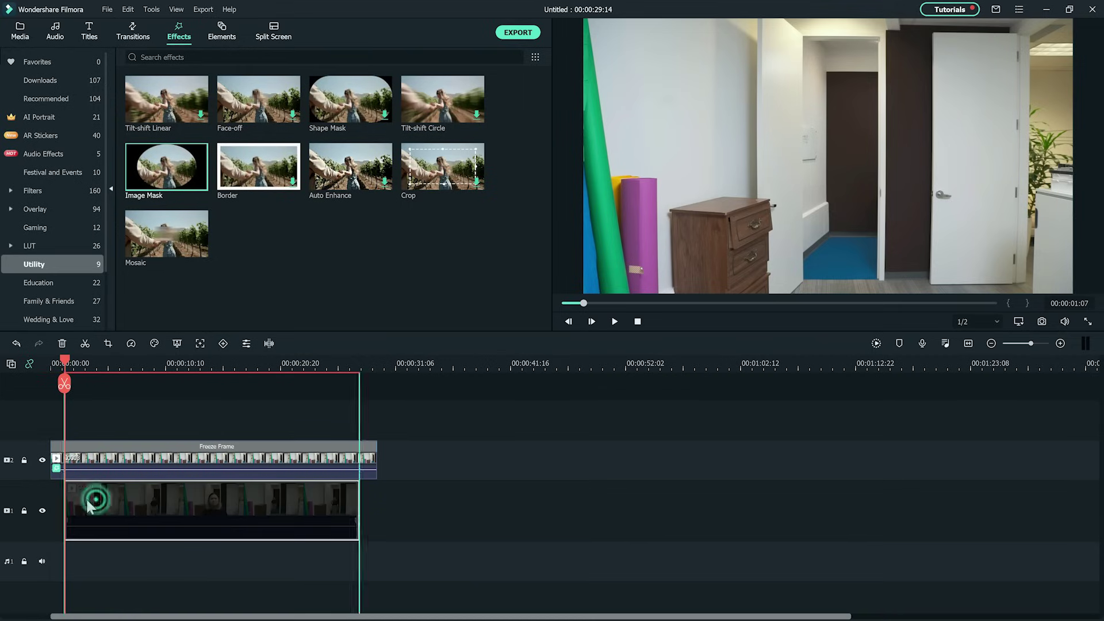
- Split the masked freeze-frame clip at 00:00:17:12, delete the remainder, and play the result from the beginning
left_click_drag(80, 367, 243, 368)
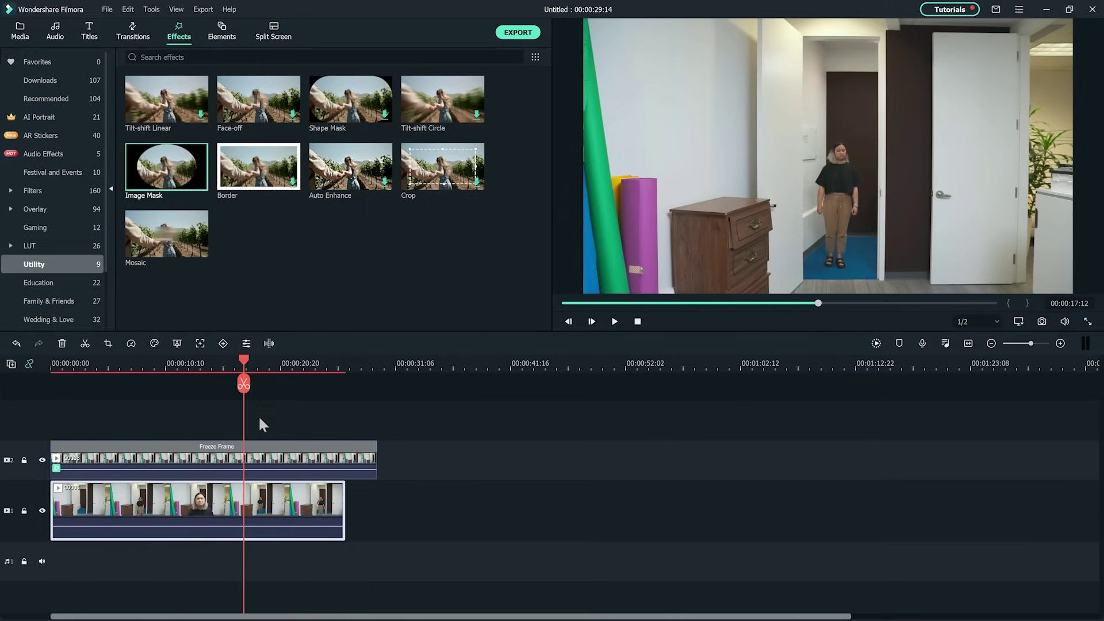
left_click(261, 448)
left_click(244, 384)
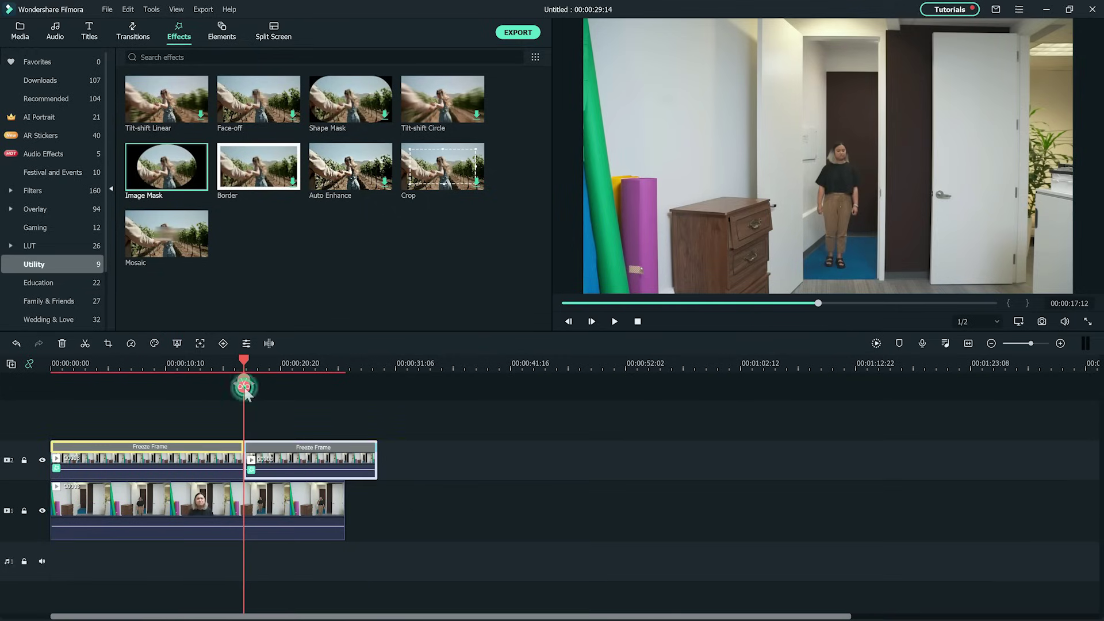
key("Delete")
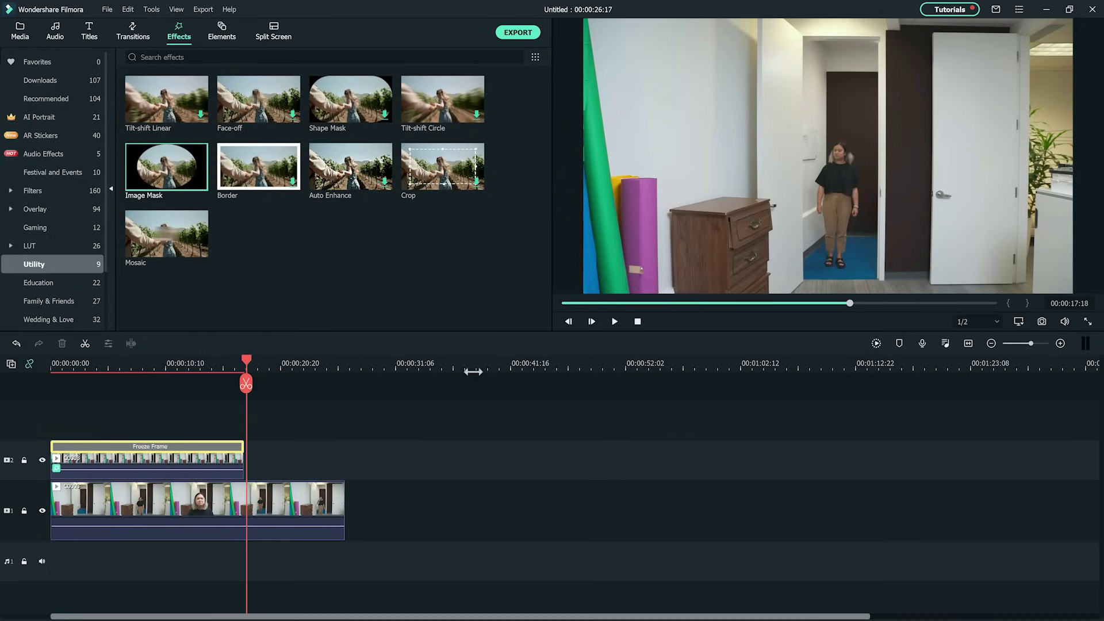
left_click(634, 322)
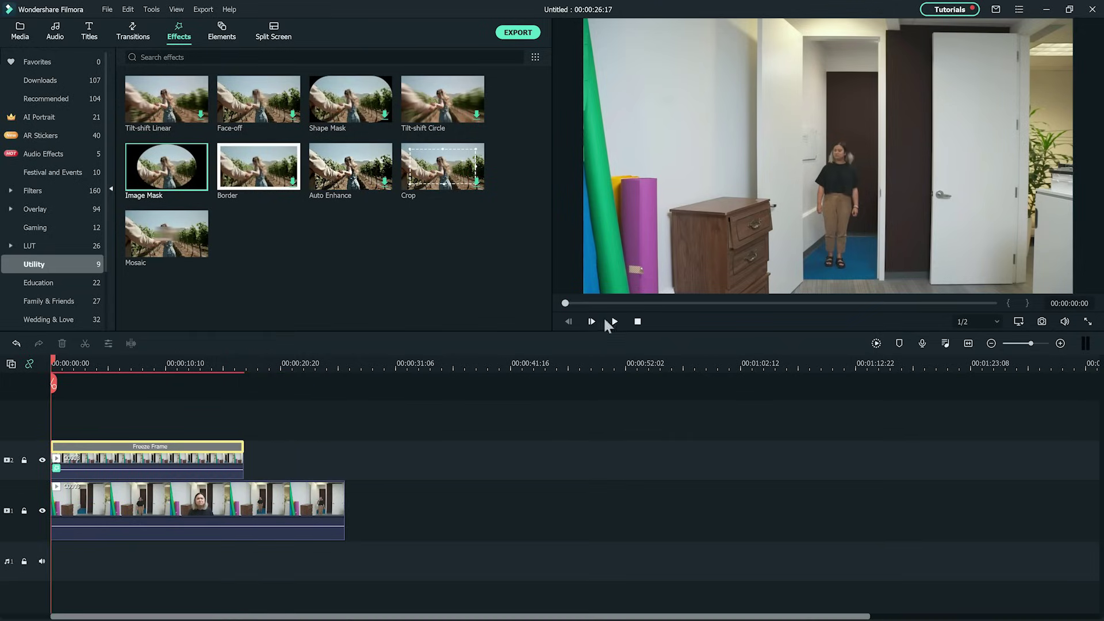
left_click(607, 320)
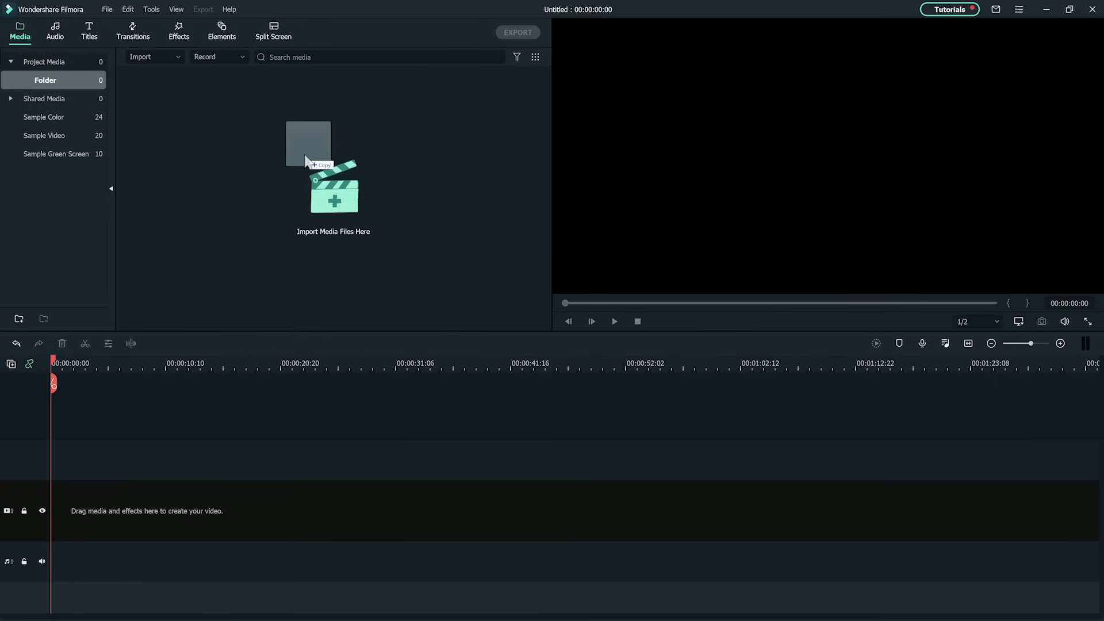
- Import the C0005 clip into the empty project, match settings to 1920 x 1080 24fps, and stack two copies on tracks 1 and 2
left_click_drag(305, 156, 305, 156)
left_click_drag(246, 98, 50, 539)
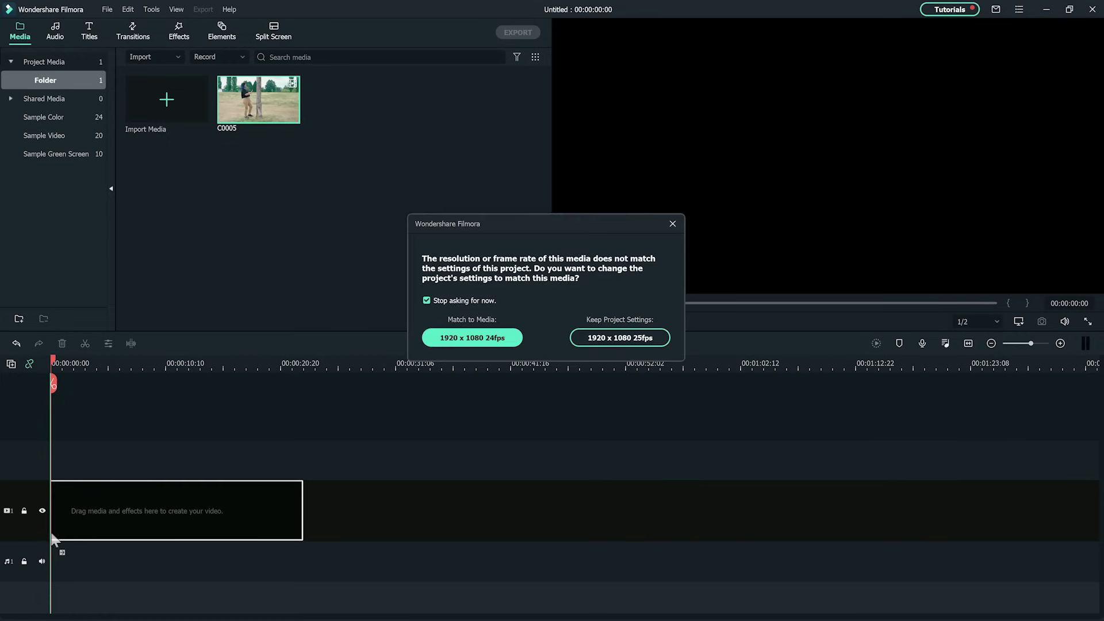
left_click(463, 337)
left_click_drag(260, 101, 51, 455)
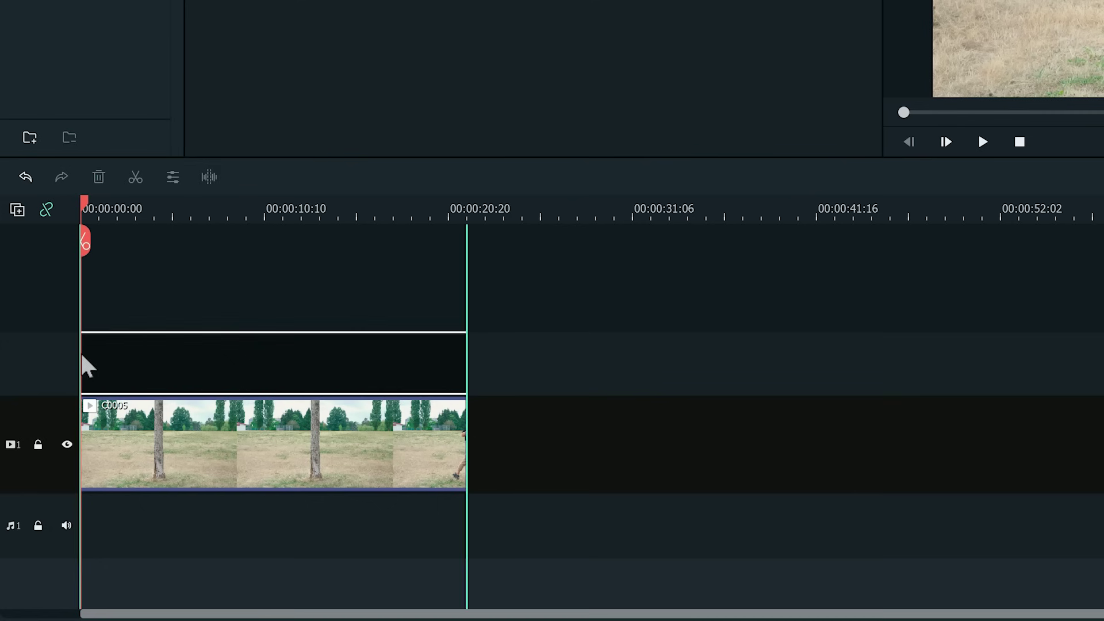
left_click_drag(88, 366, 89, 368)
- Hide video track 1, split the upper clip at 00:00:16:18 where the woman touches the tree, and delete the part before it
left_click_drag(163, 213, 325, 214)
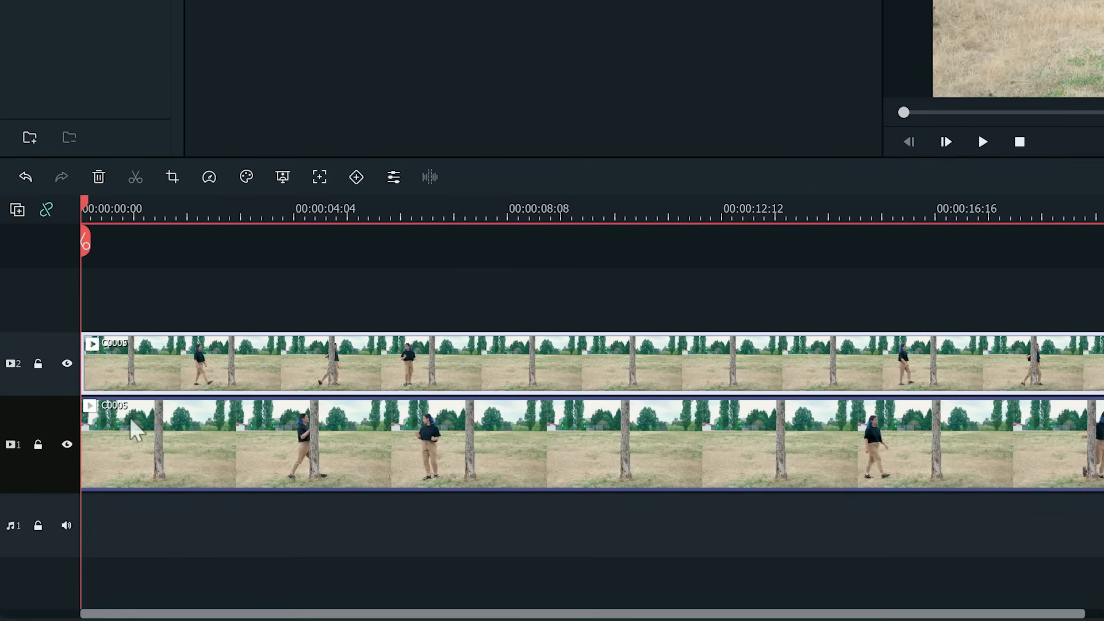
left_click(67, 443)
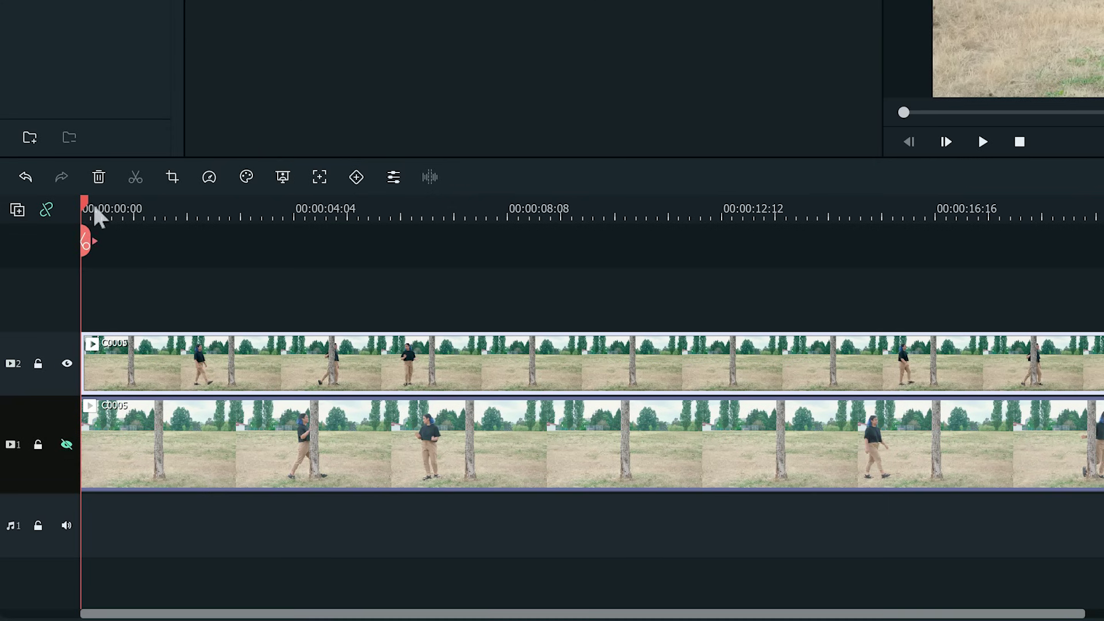
left_click_drag(86, 202, 179, 192)
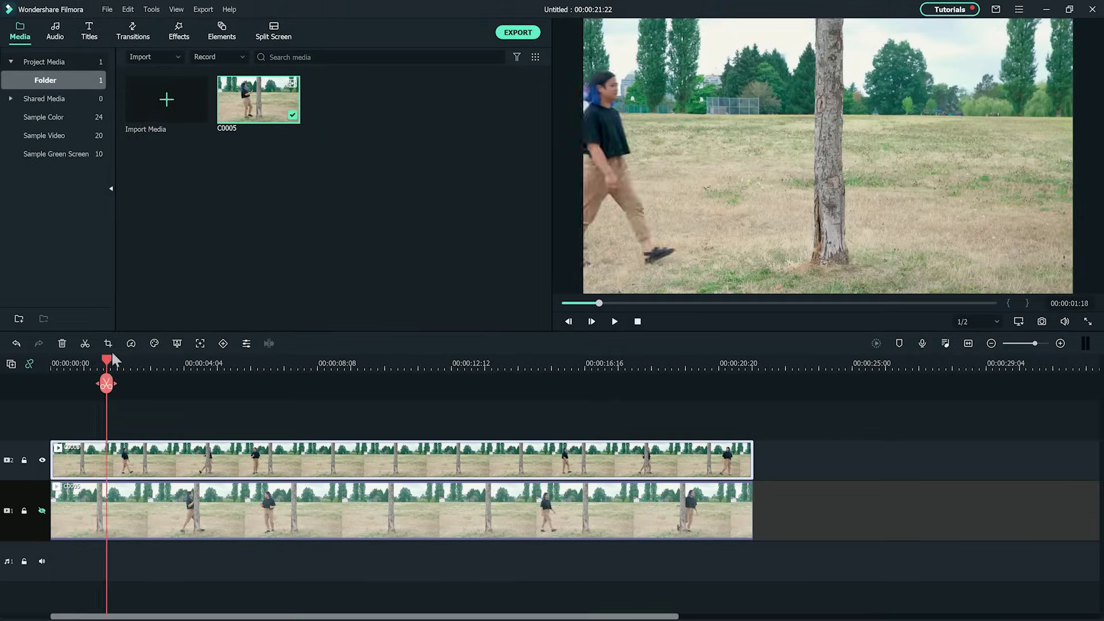
left_click_drag(112, 349, 593, 375)
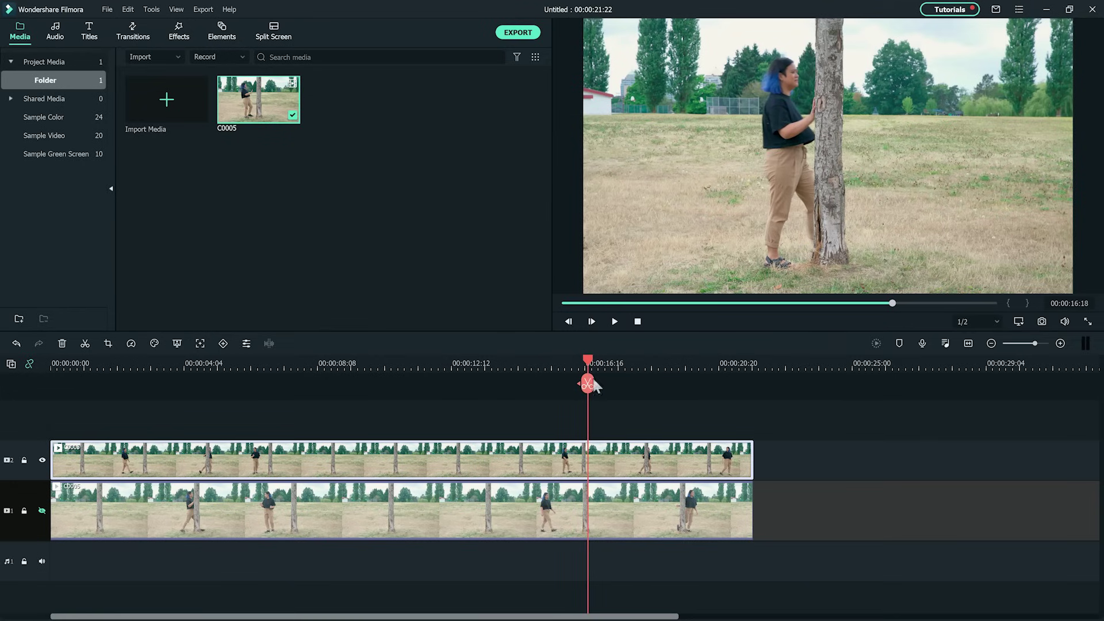
left_click(587, 385)
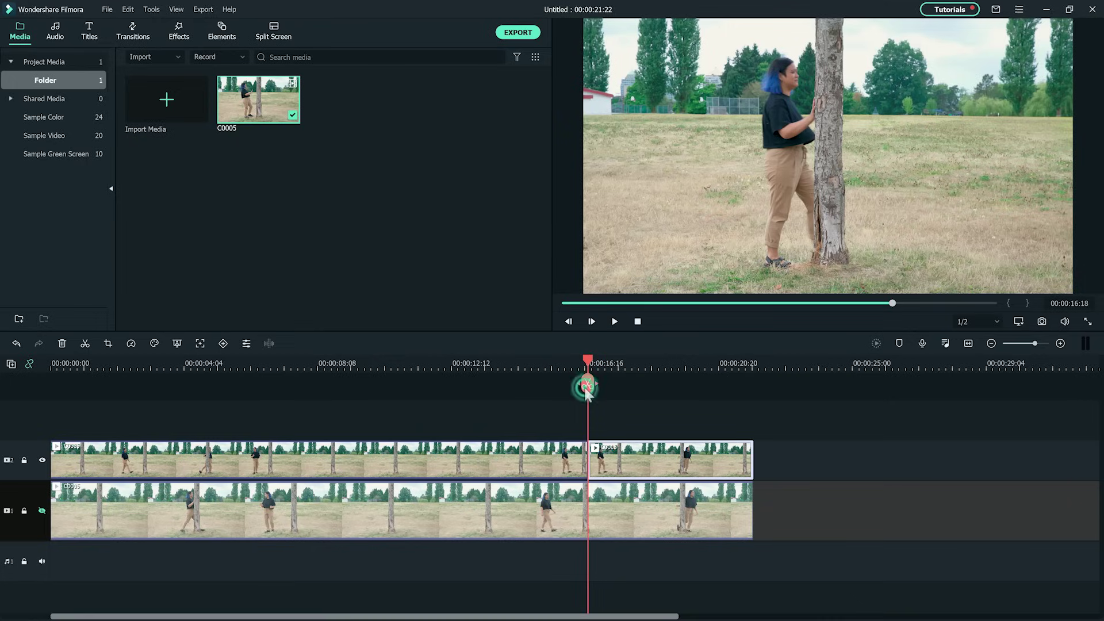
left_click(557, 458)
key("Delete")
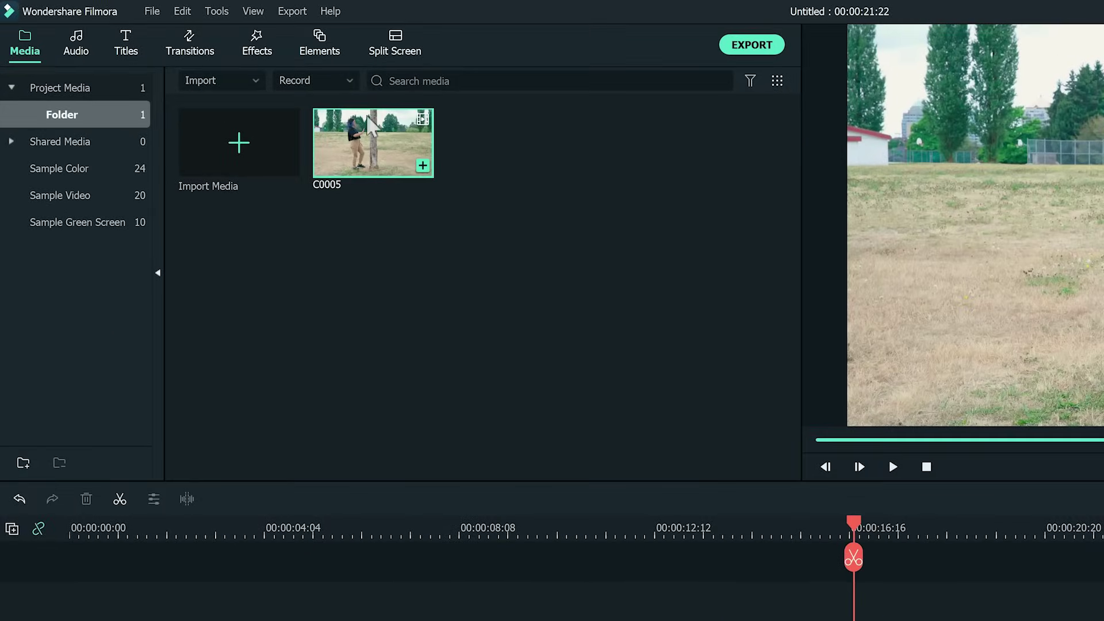
- Apply the Utility effect Image Mask to the remaining upper clip and open its video effect settings
left_click(249, 49)
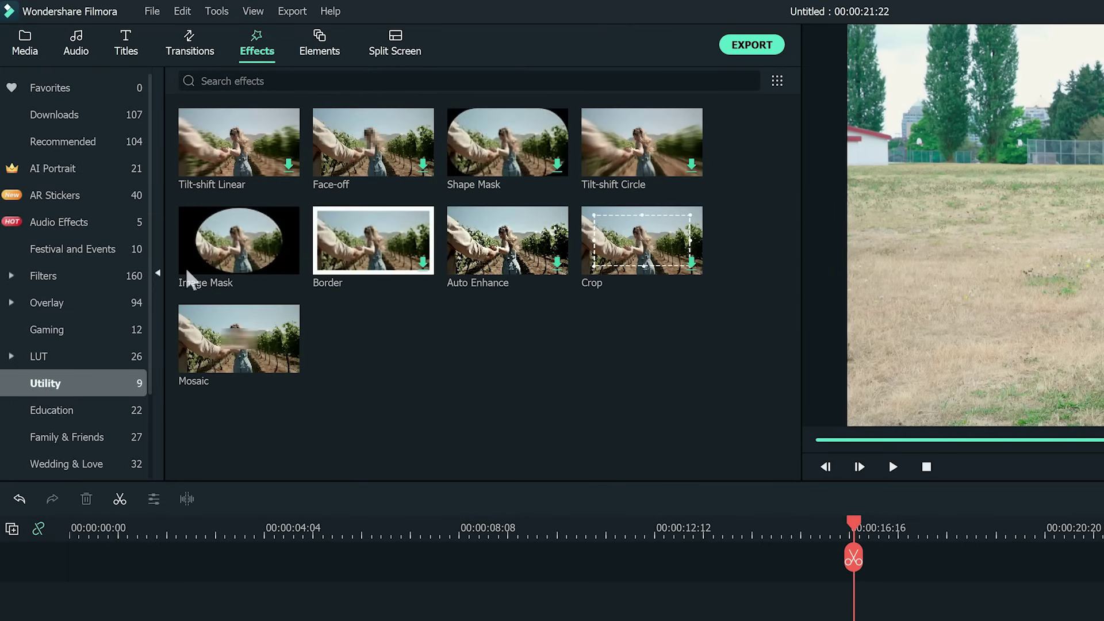
left_click_drag(202, 261, 651, 472)
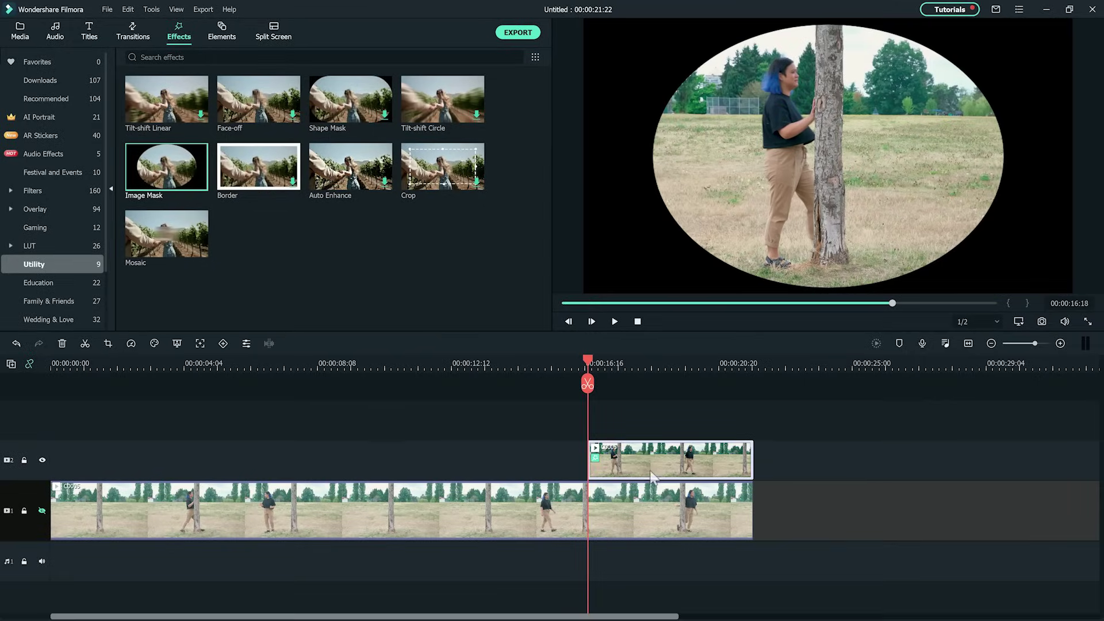
double_click(648, 461)
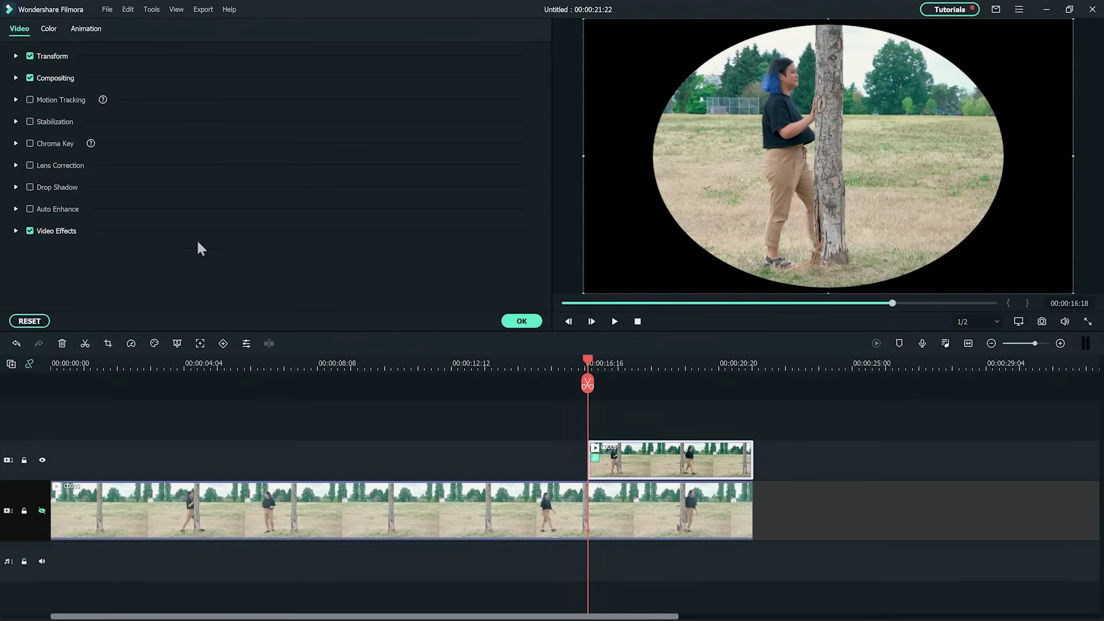
left_click(15, 232)
- Change the mask preset from the circle to the rectangle that hides only a strip at the frame's left edge
scroll(202, 204, "down", 2)
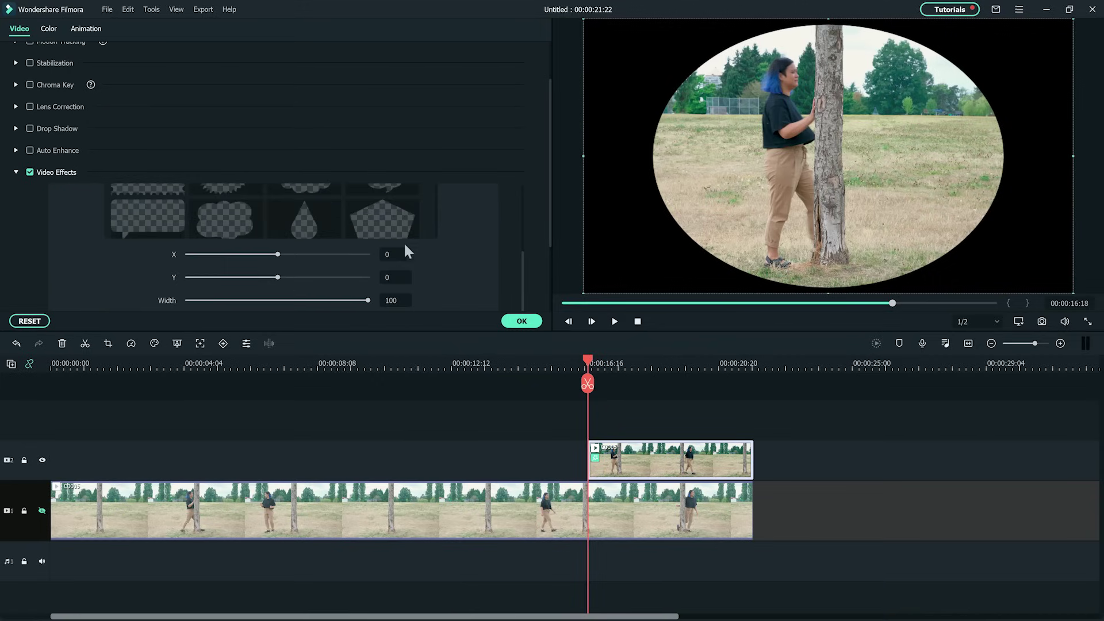
scroll(506, 236, "up", 3)
left_click(437, 226)
left_click_drag(435, 240, 423, 277)
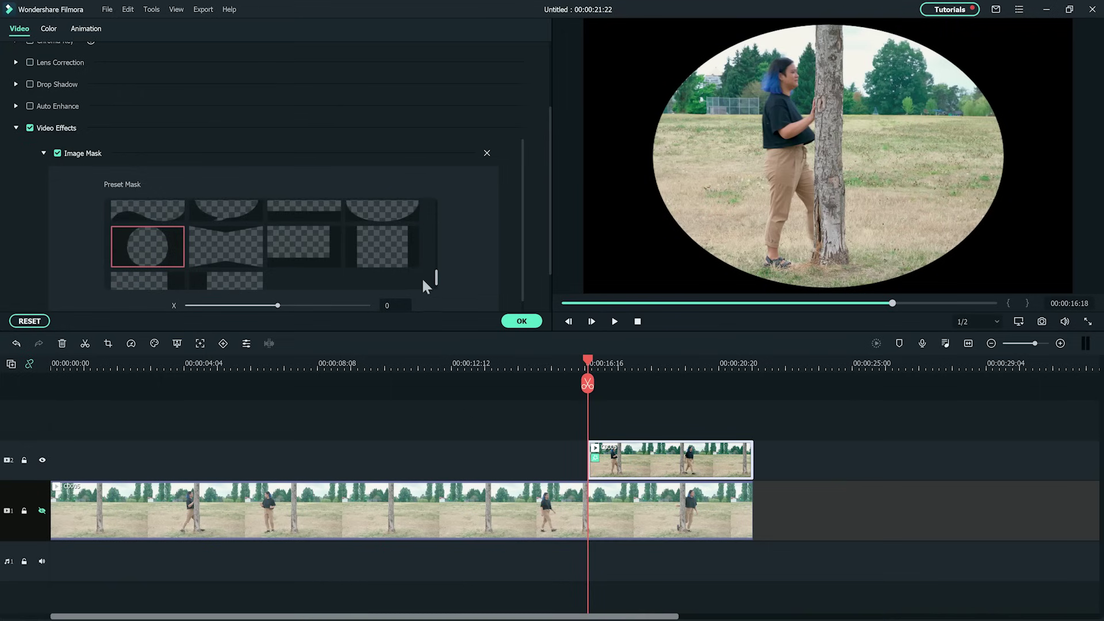
left_click(153, 270)
left_click(215, 269)
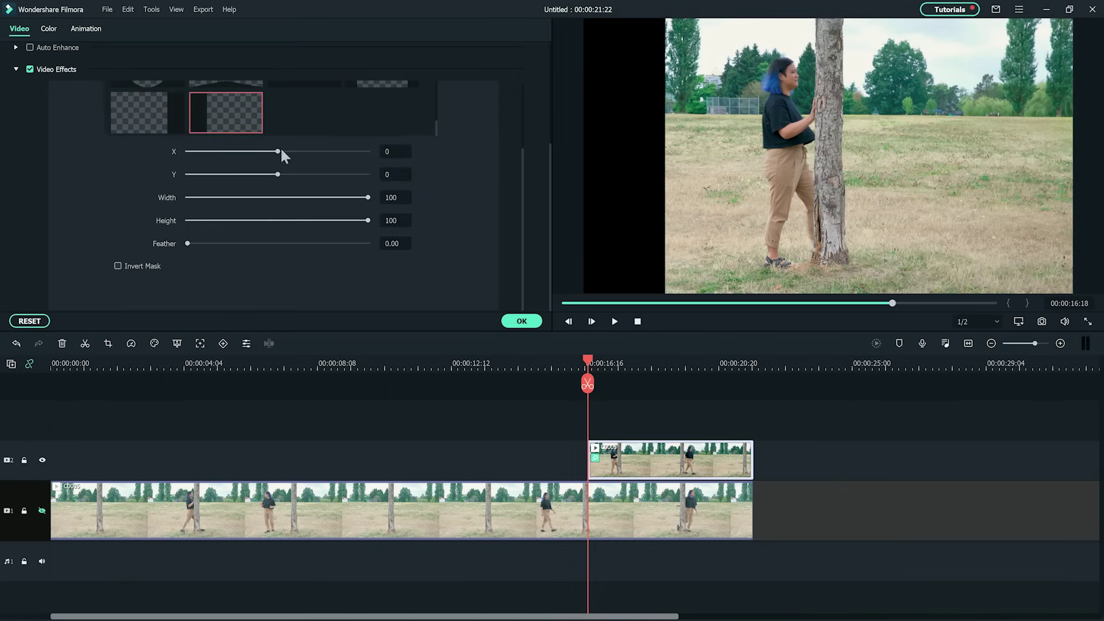
- Align the mask edge with the tree trunk using X 585 and feather 98.09, and show video track 1 again
left_click_drag(278, 151, 331, 158)
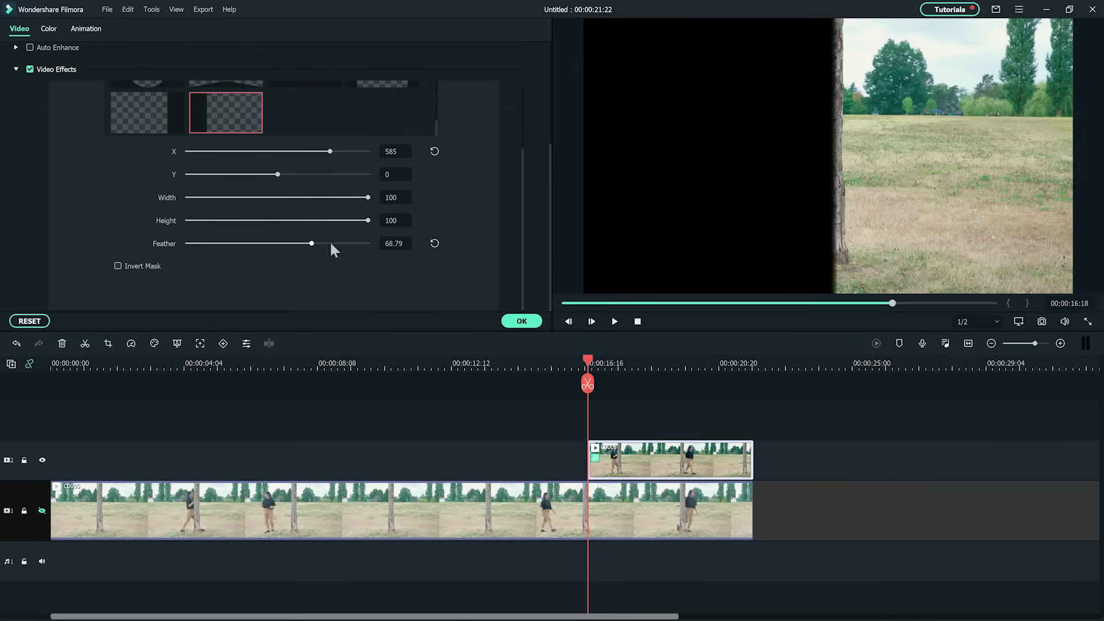
left_click_drag(365, 244, 367, 243)
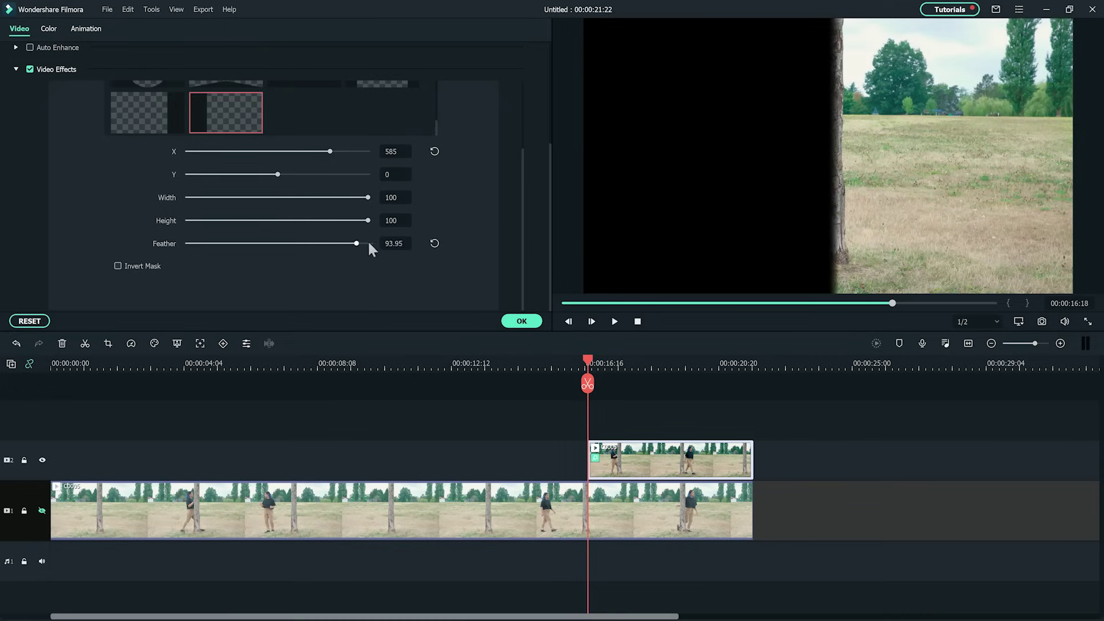
left_click(43, 510)
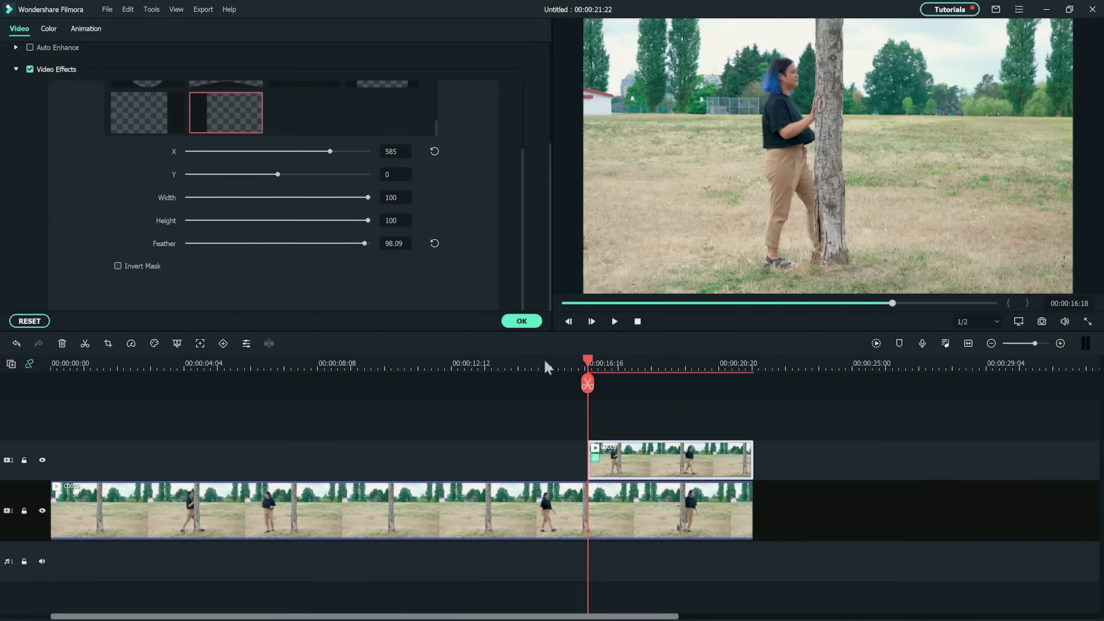
- Move the masked clip earlier on track 2 so it starts at about 00:00:02:16
left_click_drag(586, 360, 202, 361)
left_click_drag(626, 461, 243, 453)
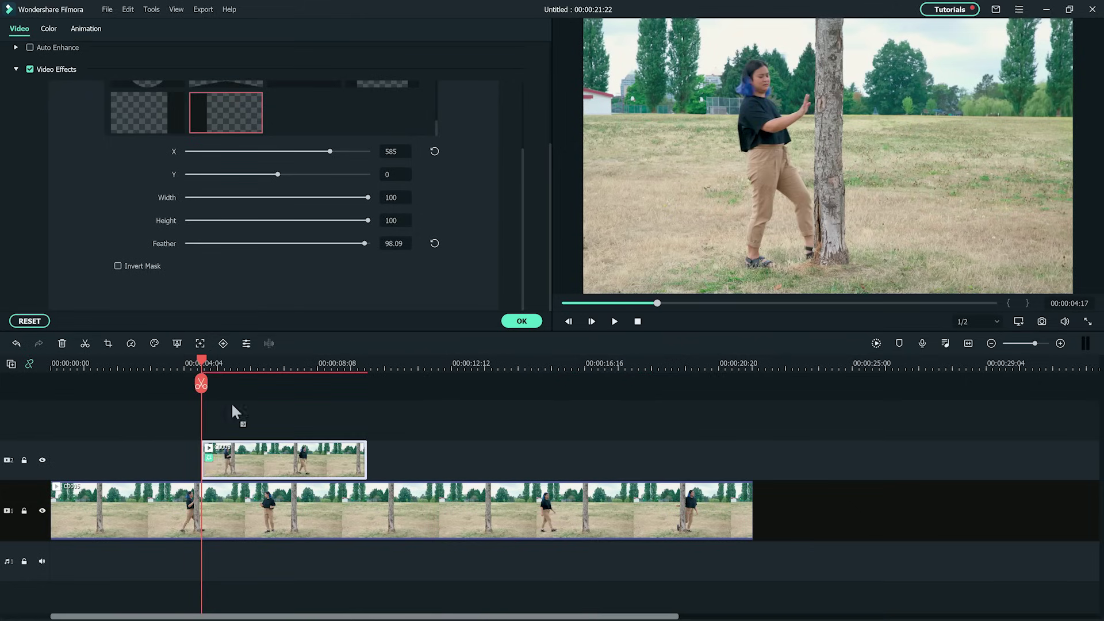
left_click_drag(206, 365, 137, 363)
left_click_drag(243, 462, 180, 457)
- Split the lower clip at 00:00:08:01, delete the remainder, and return the playhead to the start
left_click_drag(138, 363, 309, 384)
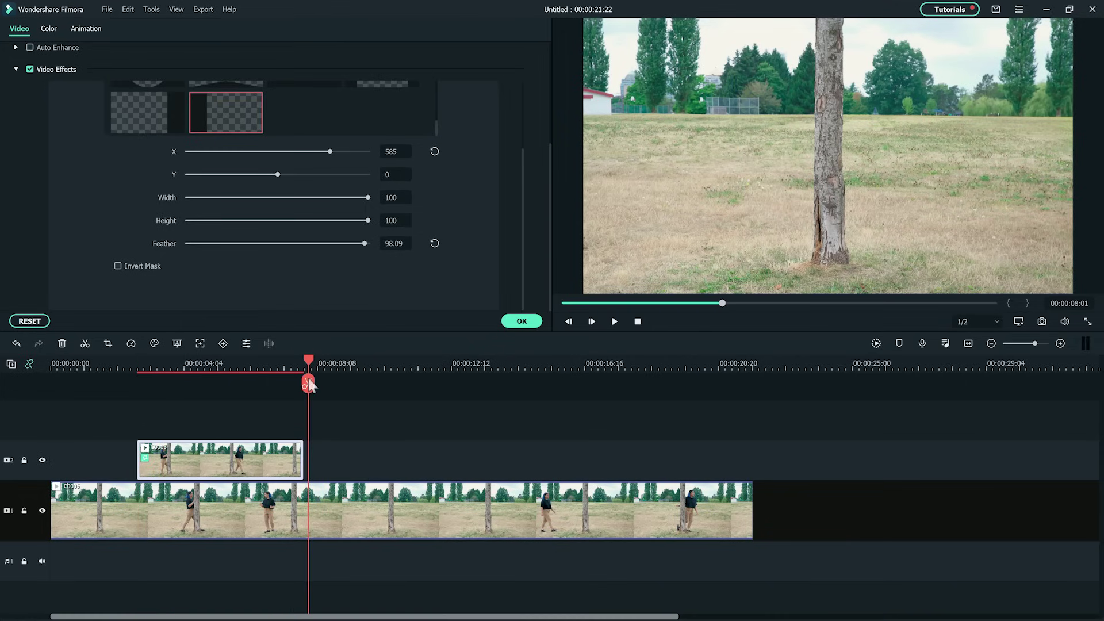
left_click(330, 506)
left_click(308, 383)
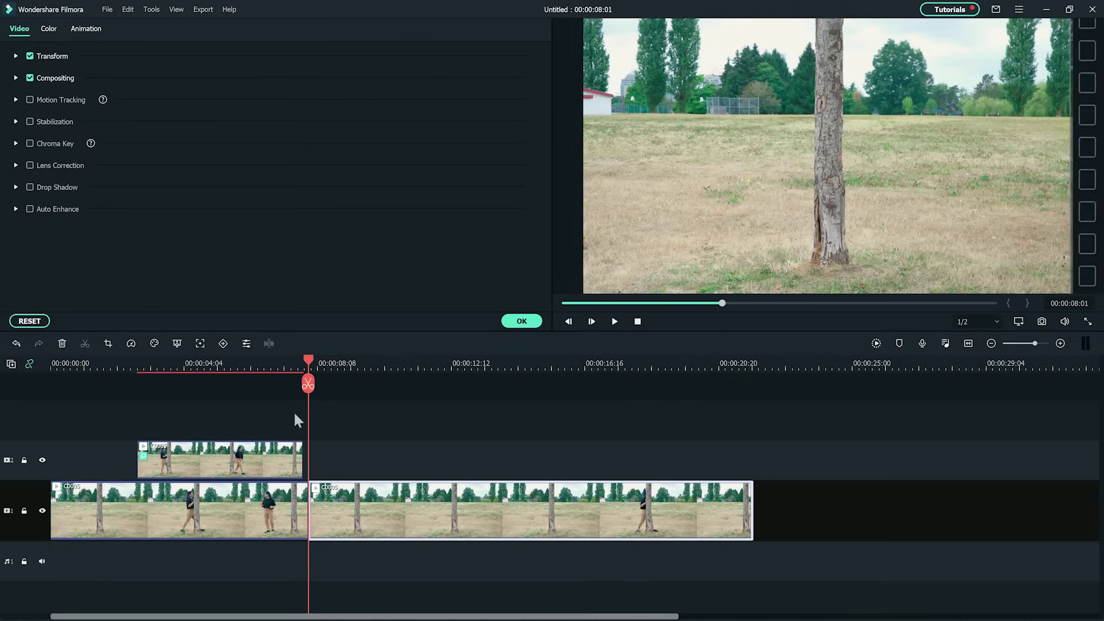
key("Delete")
left_click_drag(309, 361, 51, 363)
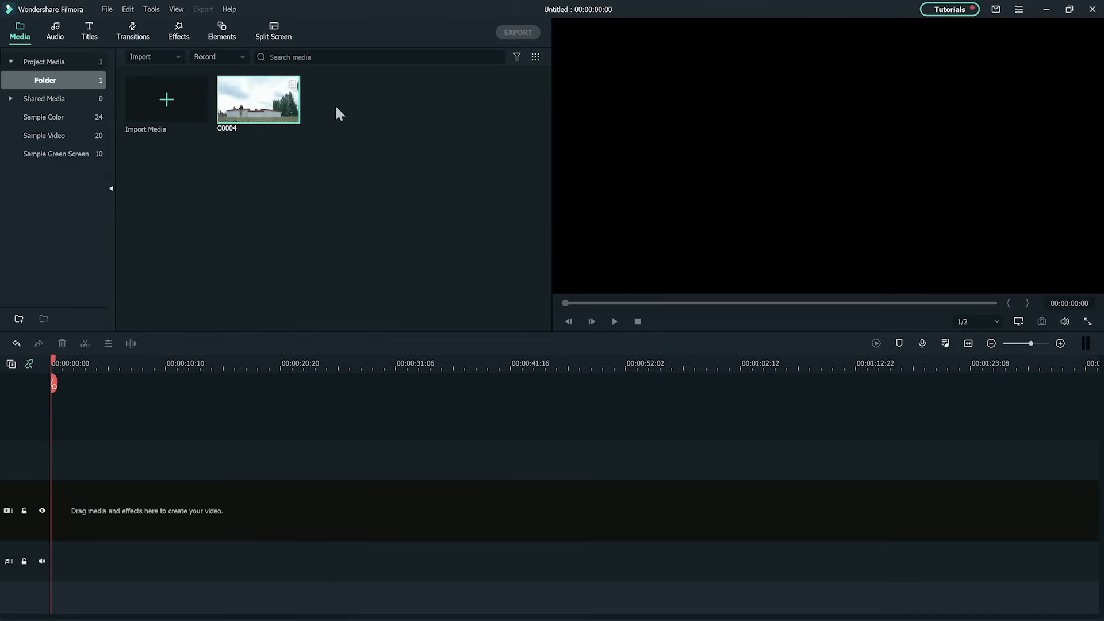
- In the empty project, stack two copies of the C0004 clip on tracks 1 and 2, matching settings to 1920 x 1080 24fps
left_click_drag(127, 394, 66, 507)
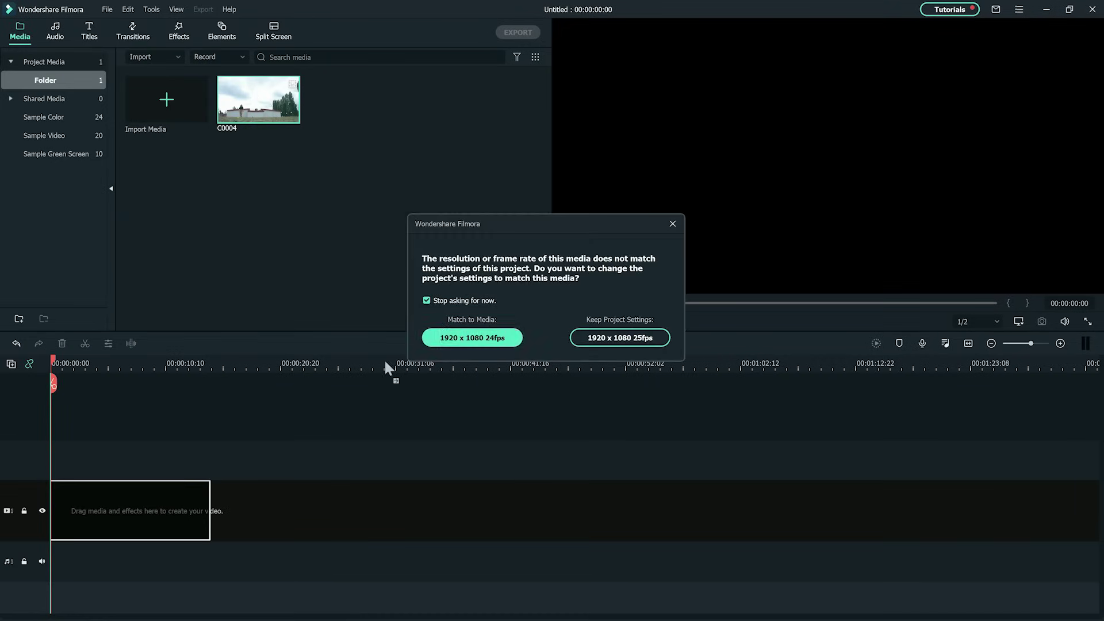
left_click(443, 335)
left_click_drag(89, 406, 54, 434)
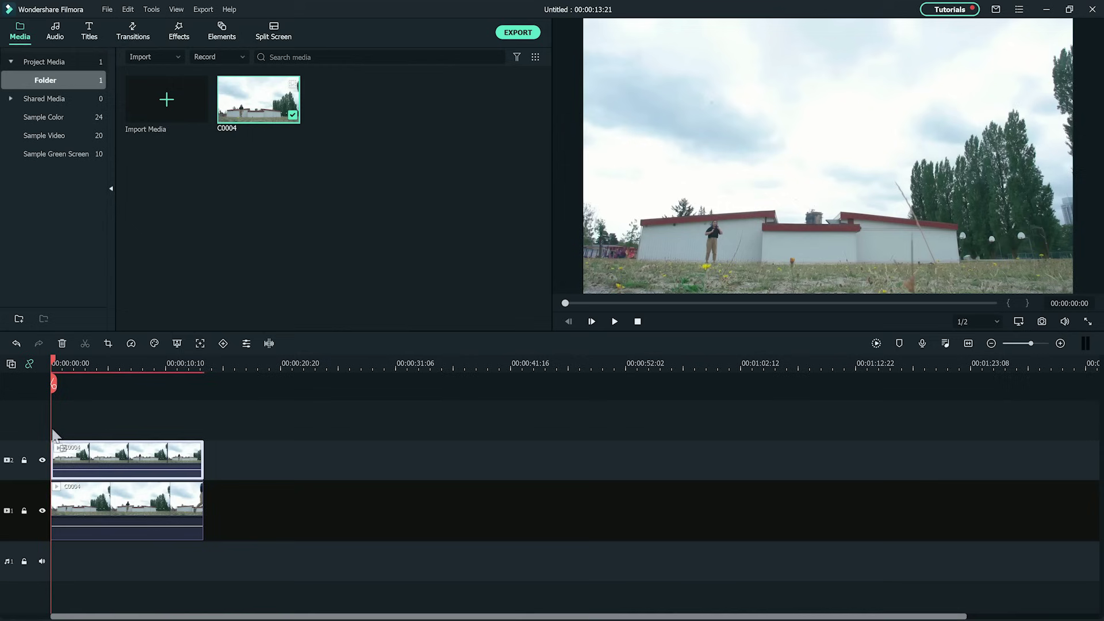
- Hide video track 1 and add a freeze frame to the upper C0004 clip at 00:00:12:21, where the scene is empty
left_click_drag(175, 364, 241, 377)
left_click(42, 511)
left_click_drag(131, 363, 660, 366)
right_click(641, 459)
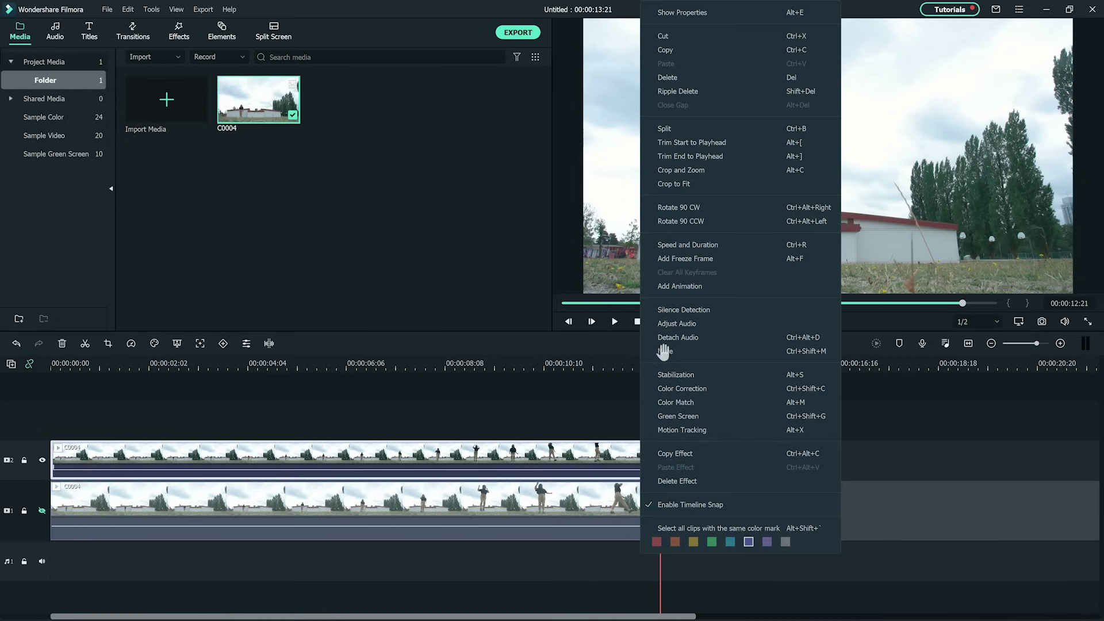
left_click(695, 260)
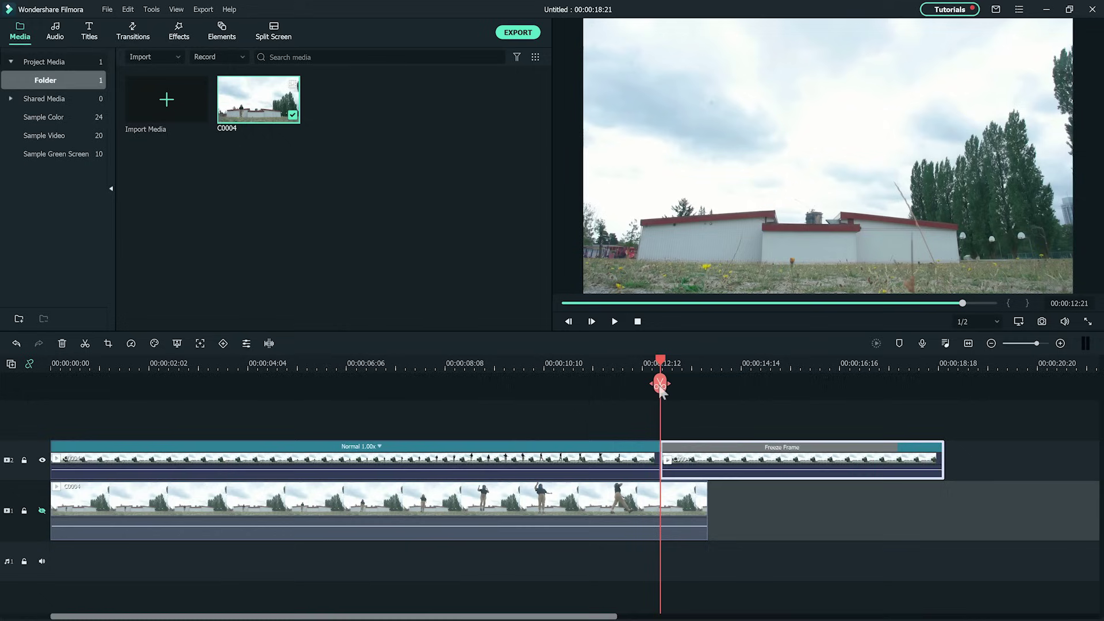
- Extend the freeze frame, split the upper clip at 00:00:08:23, and delete the part before the split
left_click_drag(661, 447, 1051, 443)
left_click(474, 368)
left_click(475, 383)
left_click(430, 452)
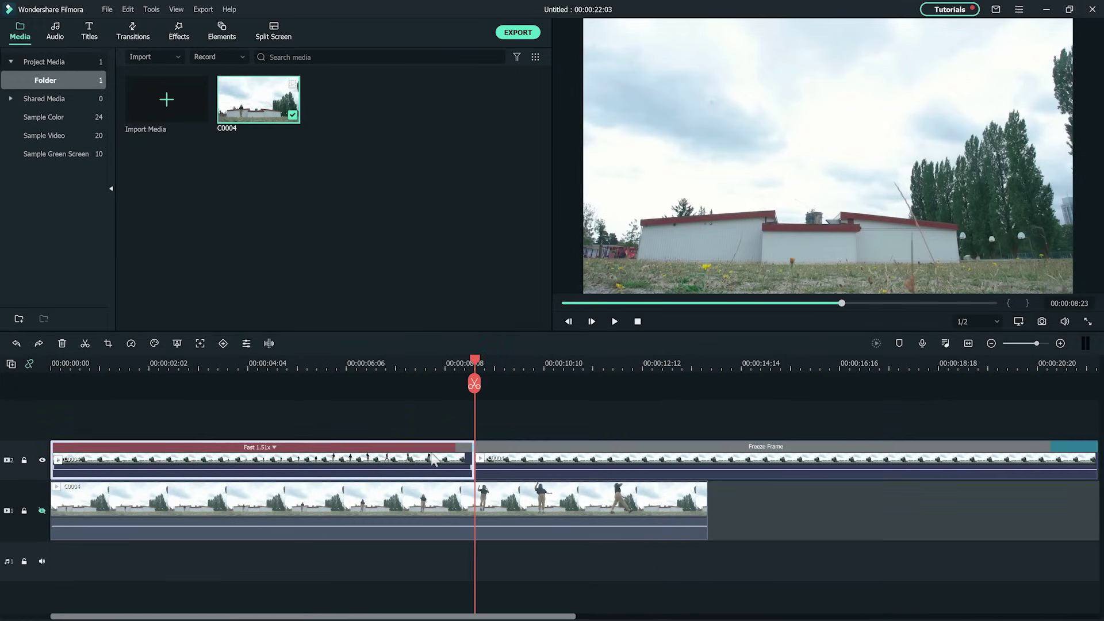
key("Delete")
- Move the freeze-frame clip to the timeline's start, split it at 00:00:13:19, and delete the excess
left_click_drag(490, 451, 66, 448)
left_click_drag(677, 453, 764, 452)
left_click(704, 384)
key("Delete")
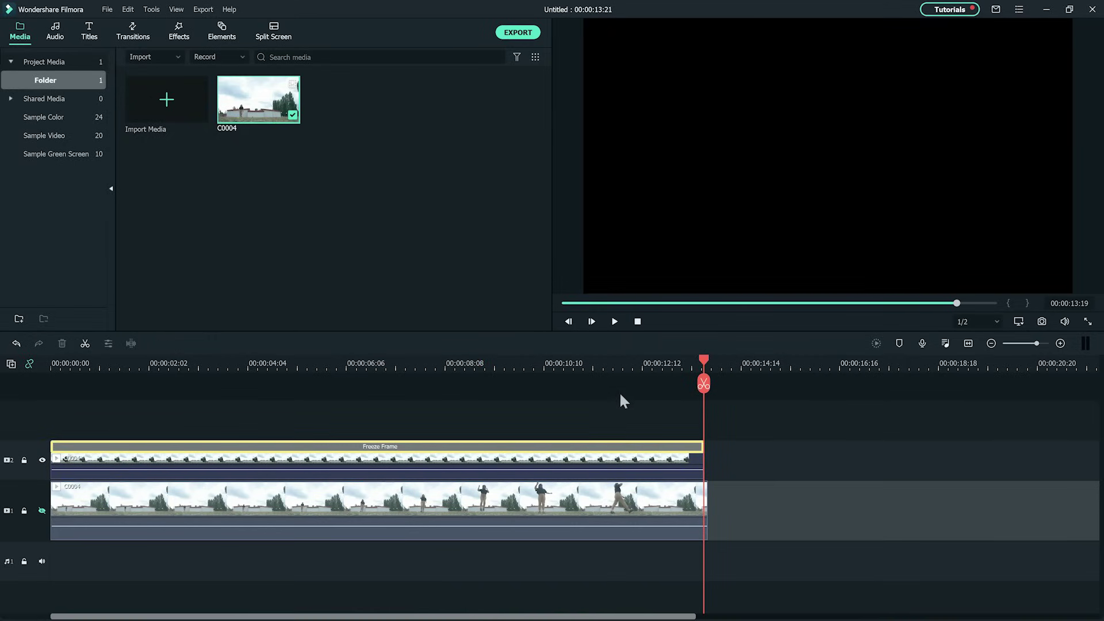
- At 00:00:05:05, apply the Image Mask effect to the freeze-frame clip and open its video effect settings
left_click(298, 363)
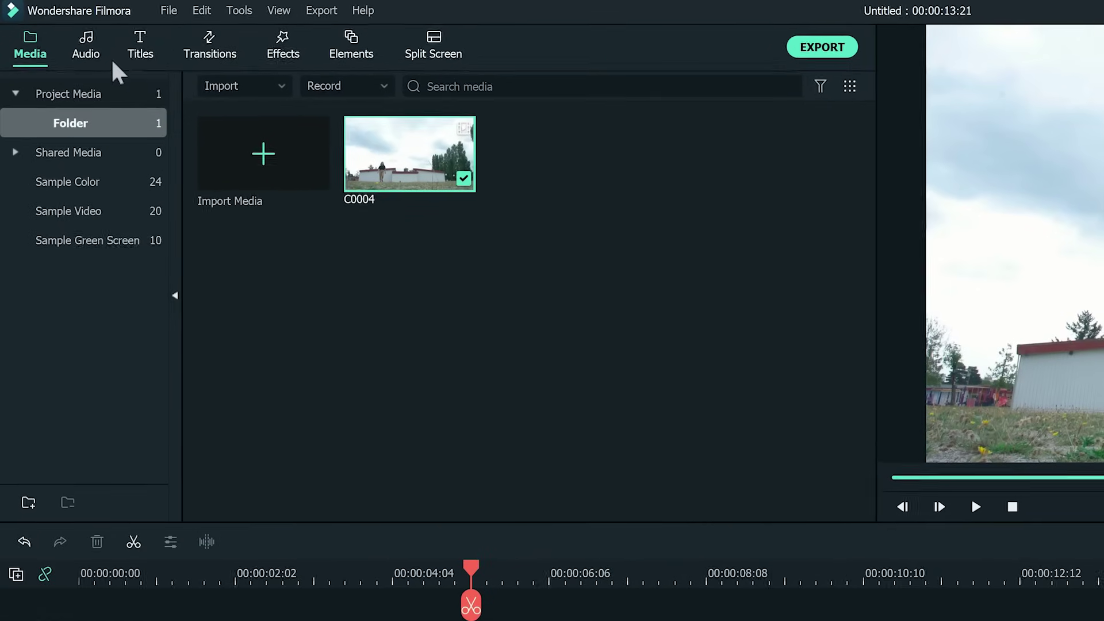
left_click(175, 30)
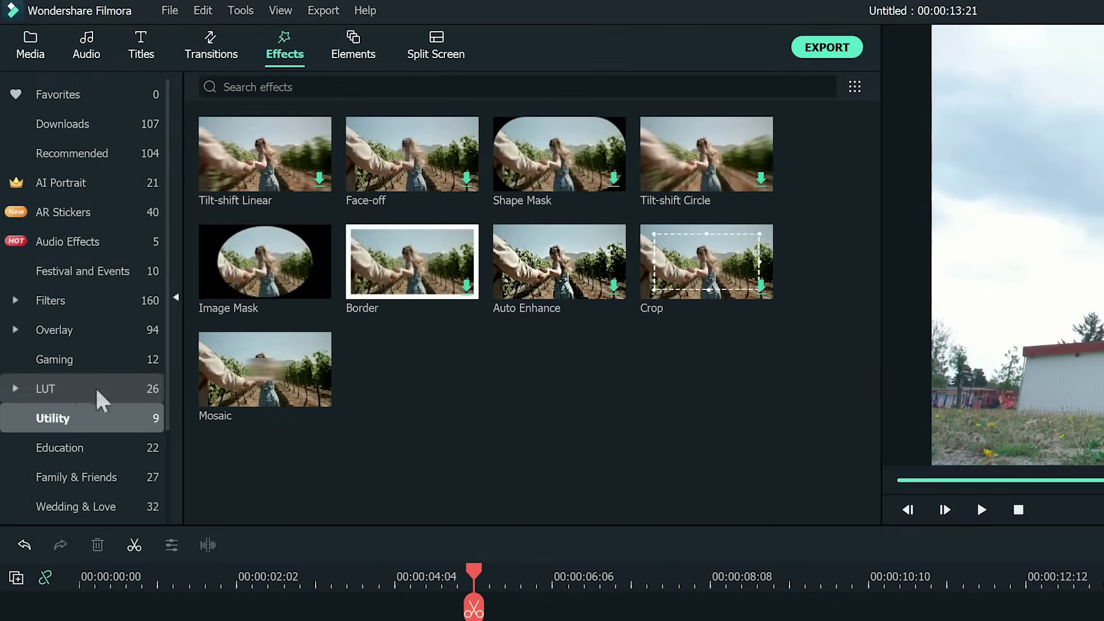
mouse_move(247, 276)
left_click_drag(246, 276, 282, 620)
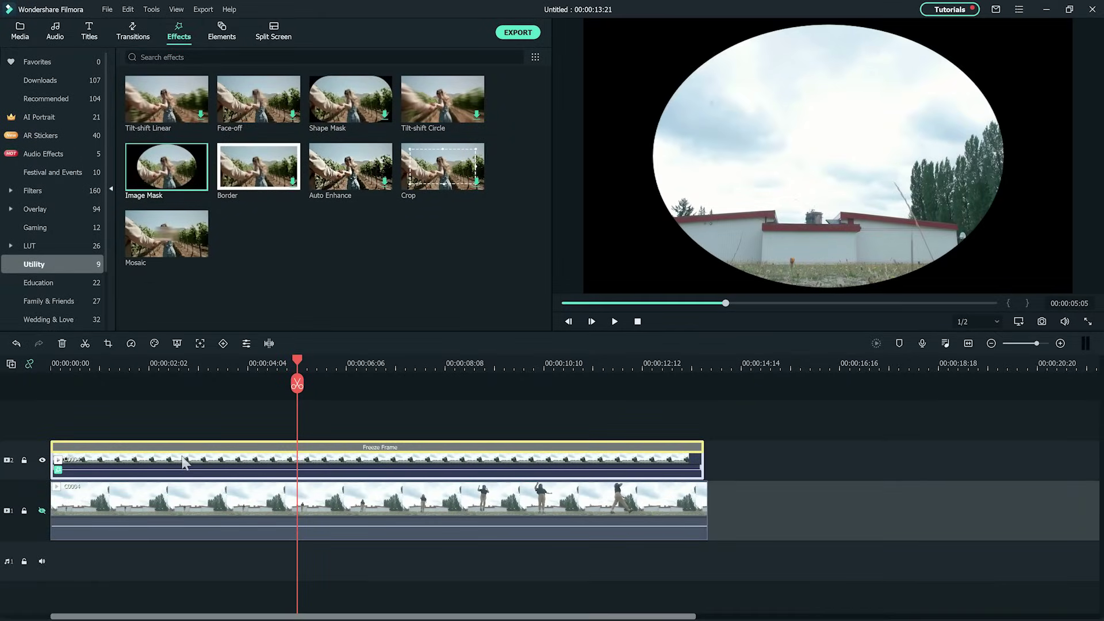
double_click(182, 464)
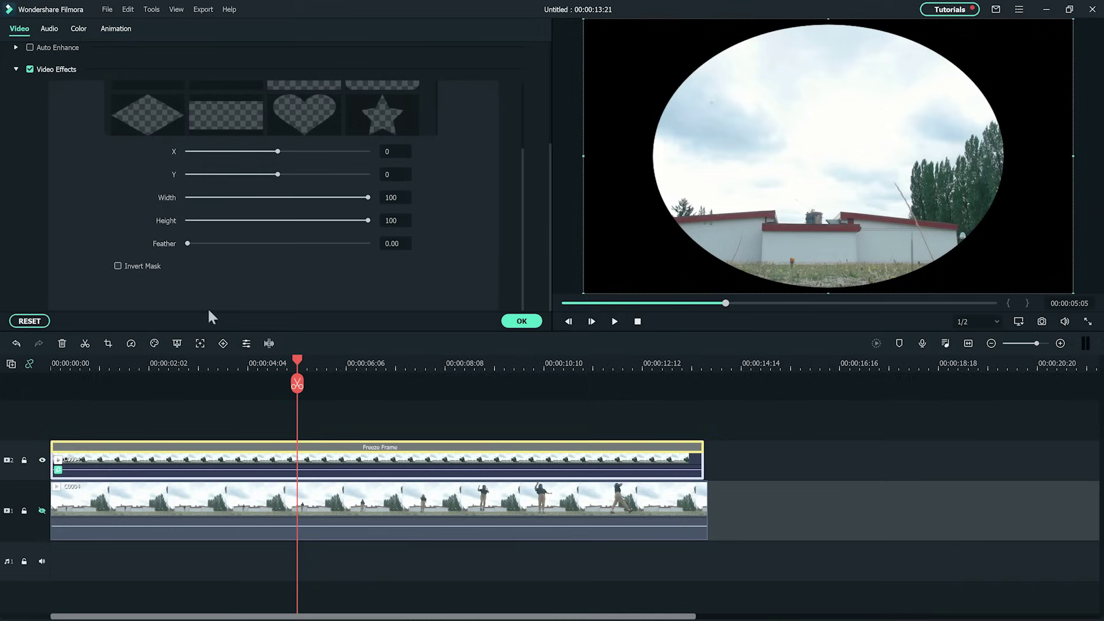
- Invert the image mask and change its preset to the wide, flattened hexagon
left_click(118, 266)
left_click_drag(523, 230, 522, 161)
left_click_drag(436, 150, 436, 184)
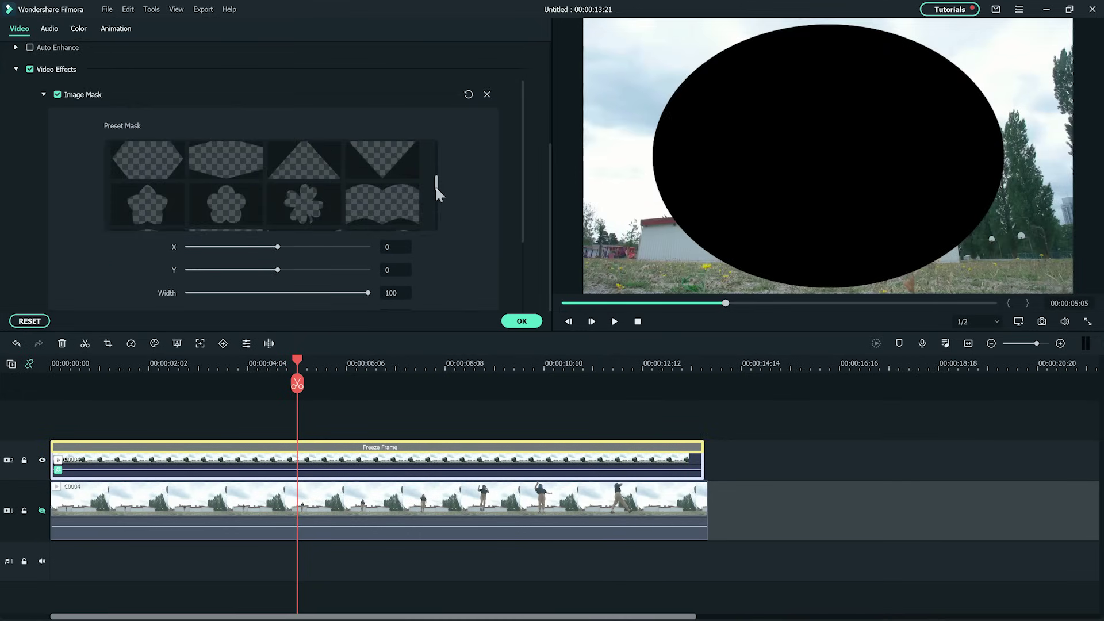
left_click(226, 164)
- Shift the hexagon mask to the right and flatten it into a band above the roof's right half and across the trees
left_click_drag(277, 247, 332, 247)
left_click_drag(278, 269, 290, 270)
left_click_drag(522, 230, 522, 263)
left_click_drag(368, 270, 234, 269)
left_click_drag(290, 224, 269, 230)
double_click(392, 270)
type("30")
left_click_drag(394, 224, 384, 225)
left_click_drag(394, 272, 391, 273)
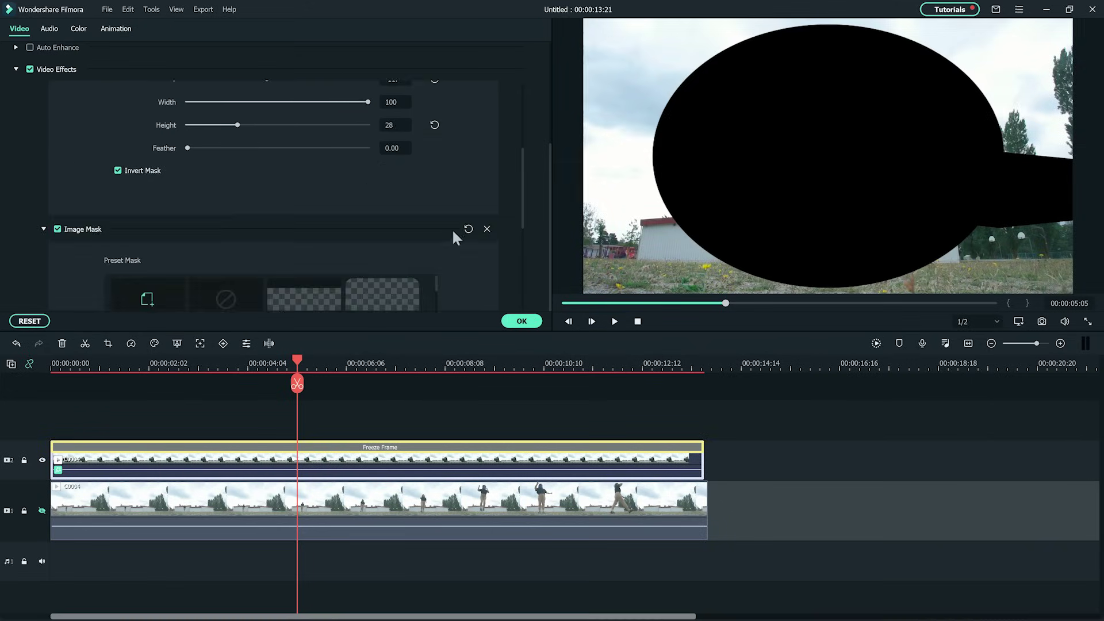
- Add a second Image Mask to the freeze-frame clip and give it the same wide hexagon preset
scroll(451, 230, "down", 4)
left_click_drag(437, 149, 440, 183)
left_click(226, 158)
scroll(331, 258, "down", 2)
- Fit the second hexagon mask above the building's left half with X -656, Y -132 and height 18
left_click_drag(368, 253, 259, 254)
left_click_drag(278, 207, 283, 207)
left_click_drag(277, 184, 219, 185)
left_click_drag(284, 207, 276, 209)
left_click_drag(259, 253, 216, 253)
left_click_drag(275, 207, 266, 207)
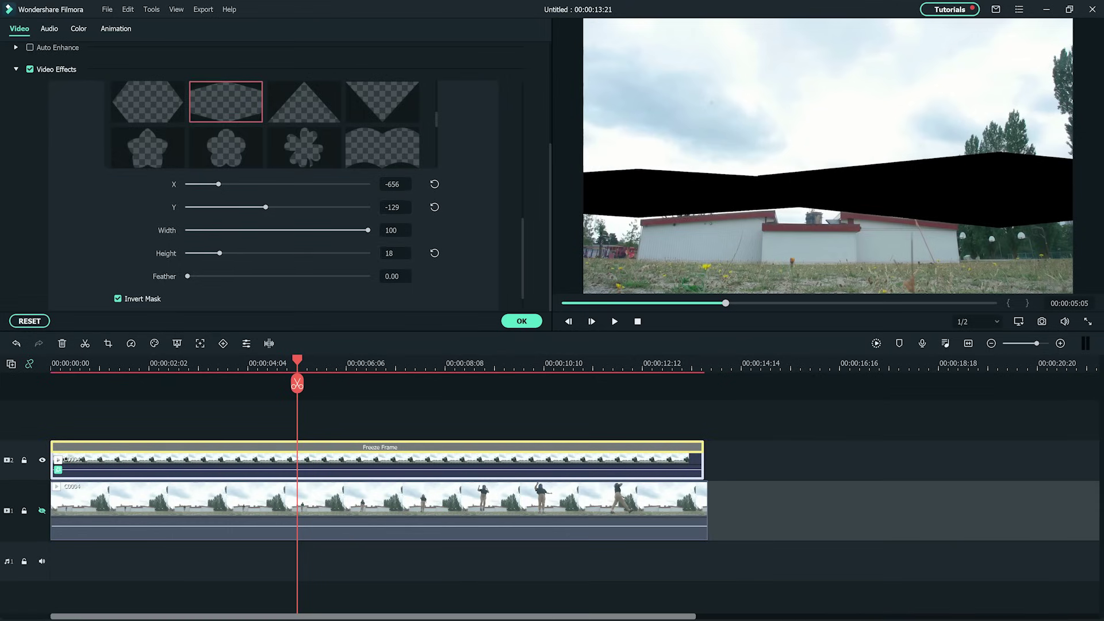
left_click_drag(216, 253, 225, 253)
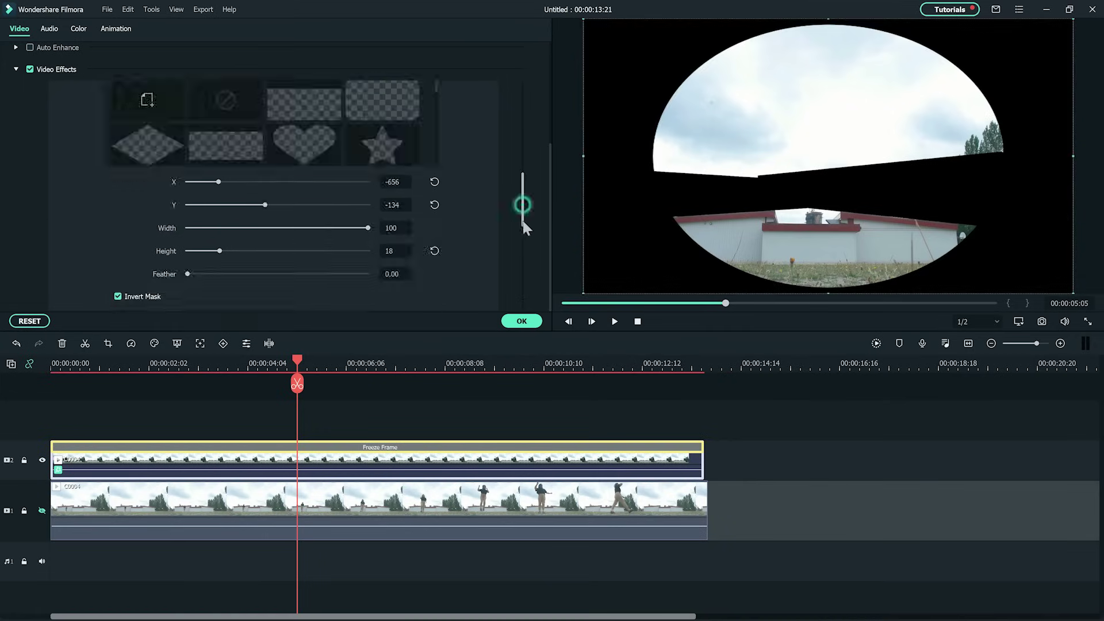
- Add a third inverted mask with the square preset above the building's middle, using X -76, Y -63, width 15 and height 36
scroll(435, 82, "down", 2)
left_click(382, 122)
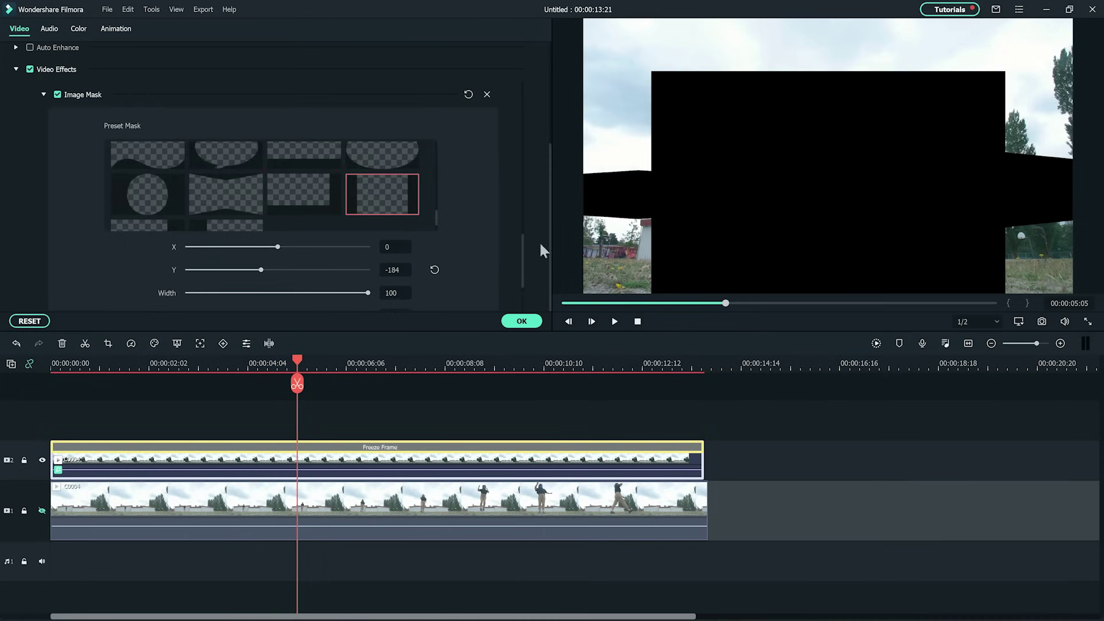
scroll(540, 246, "down", 2)
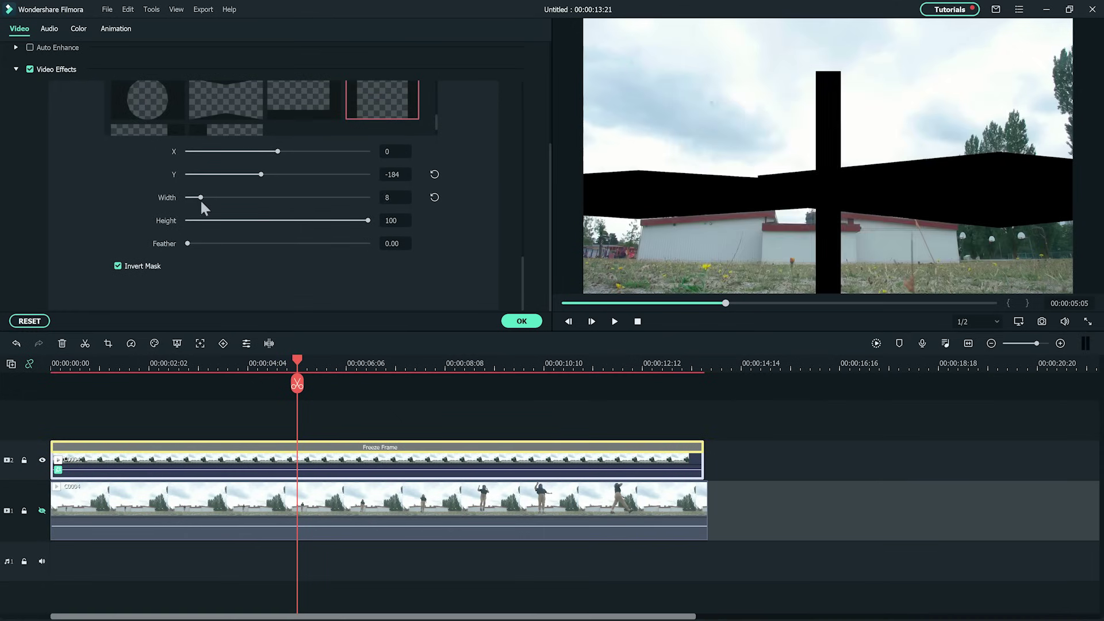
left_click_drag(276, 152, 267, 151)
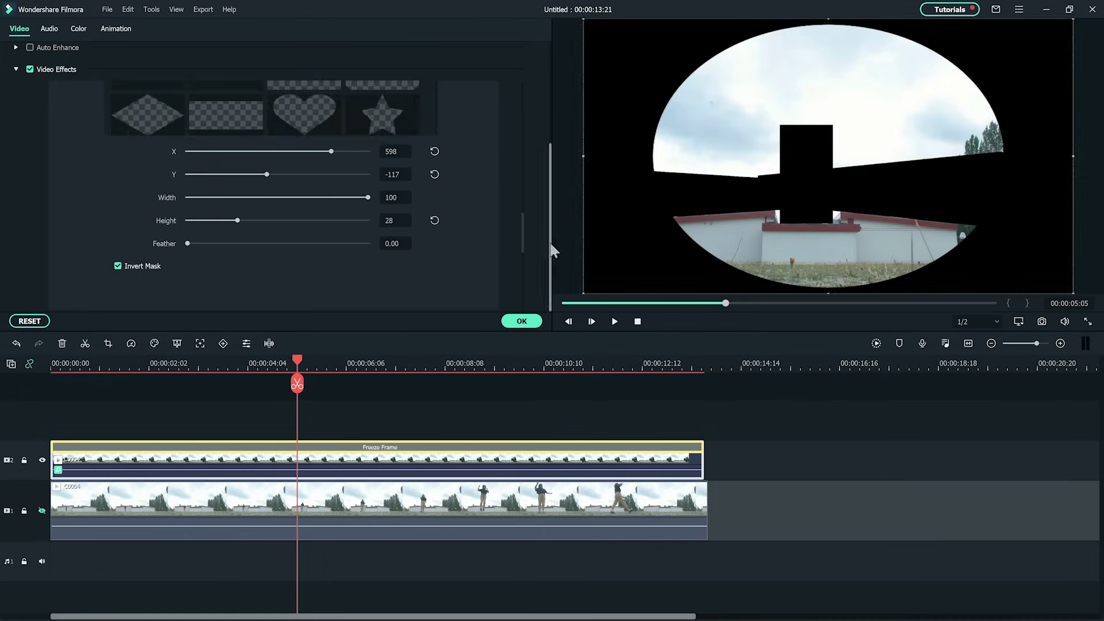
scroll(398, 159, "up", 2)
scroll(519, 230, "up", 2)
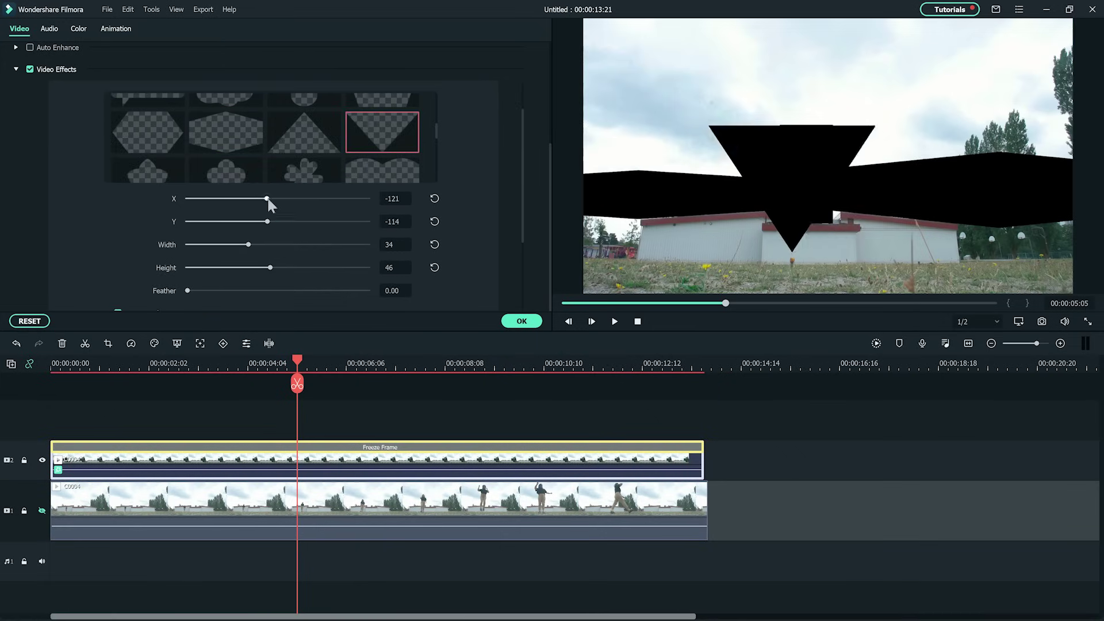
- Add a downward-triangle mask with Y 31 and width 32 above the building's middle, and a full-size mask at Y -369 over the sky
left_click_drag(264, 198, 261, 199)
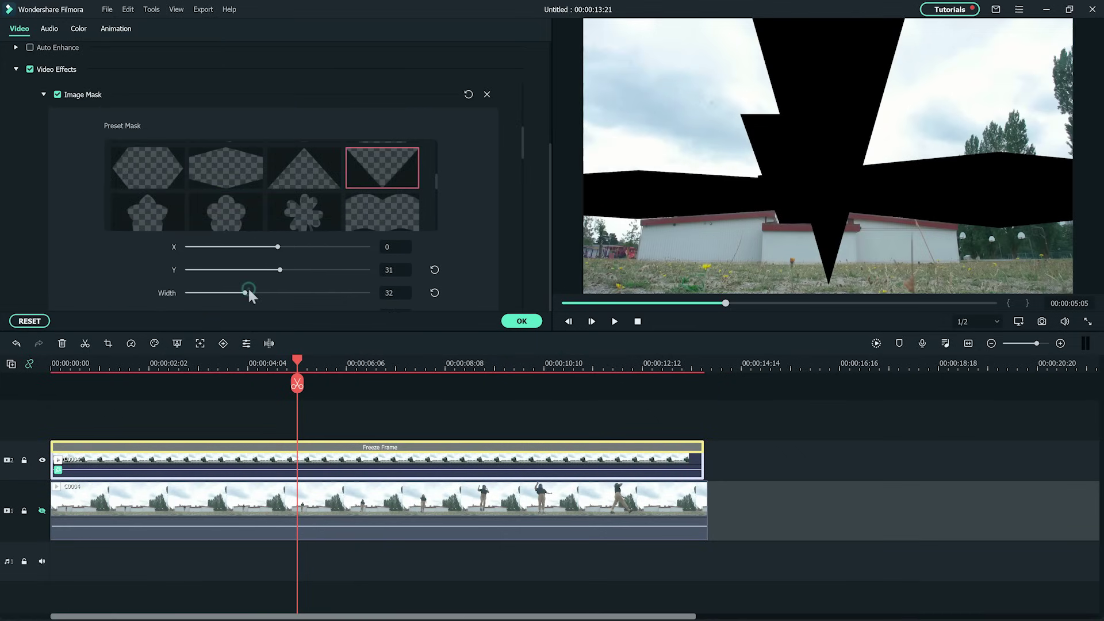
scroll(258, 290, "down", 2)
left_click_drag(280, 165, 271, 164)
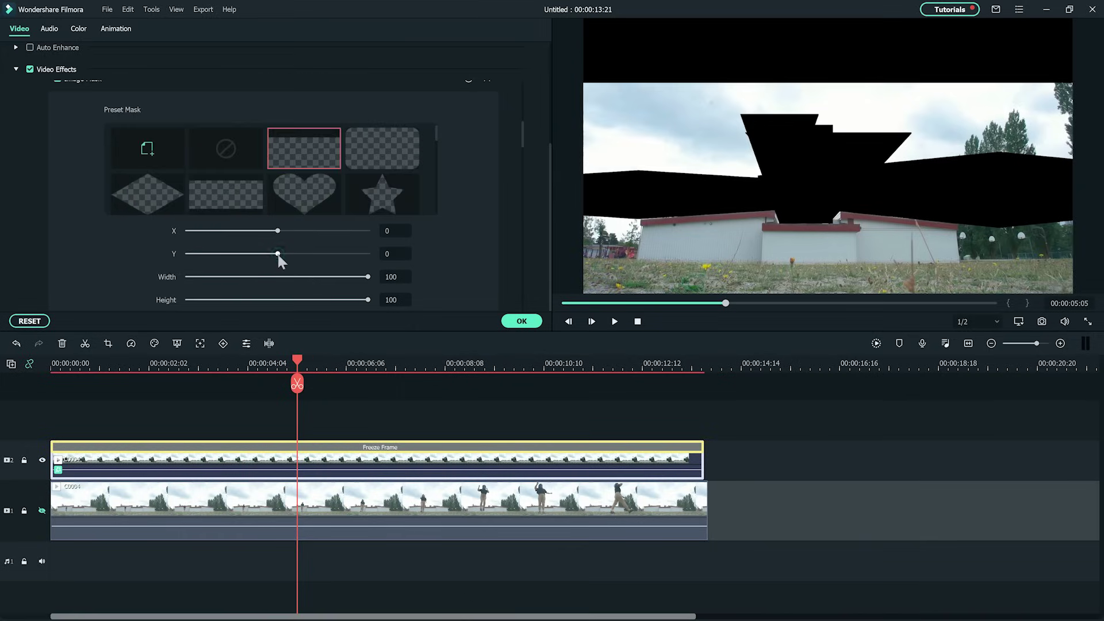
left_click_drag(285, 253, 251, 254)
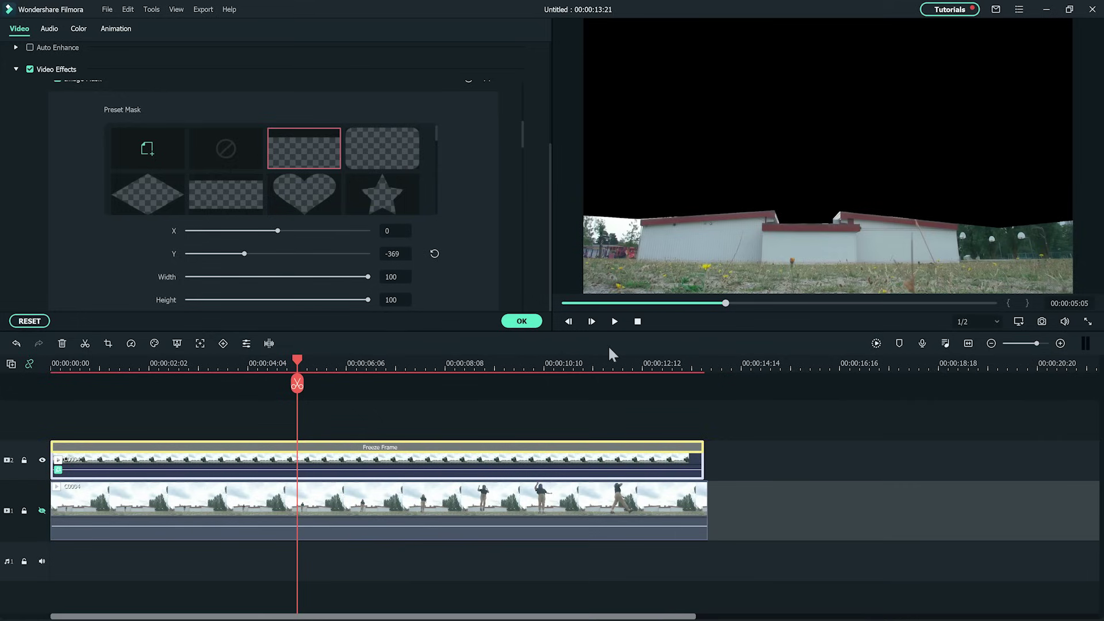
- Show the original footage's track again, split its clip at 00:00:01:15 and remove the part before the cut
left_click(42, 511)
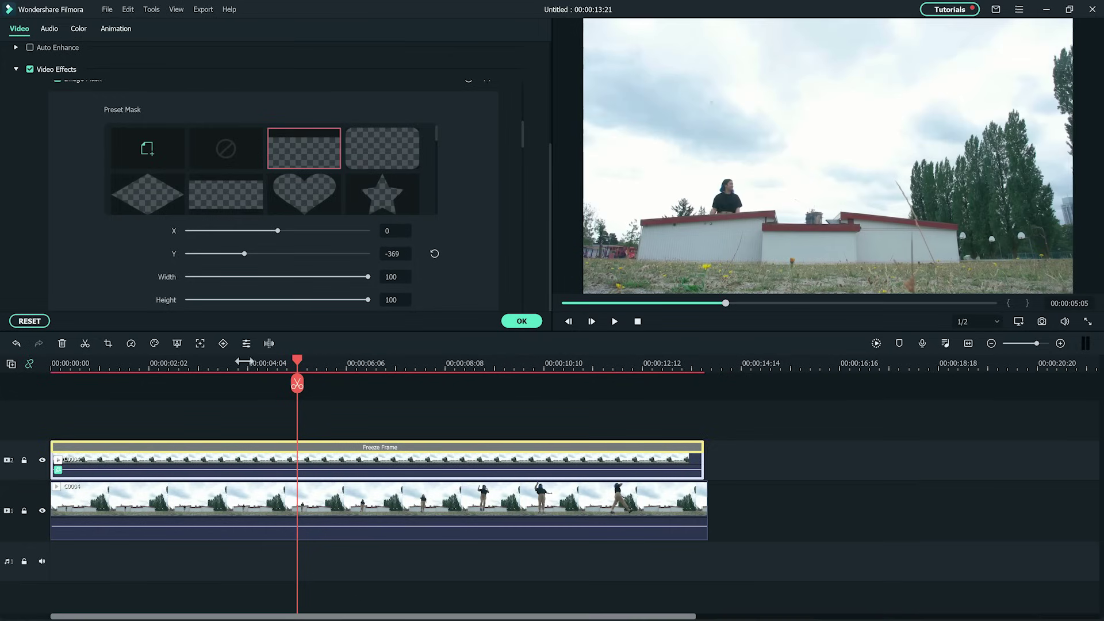
left_click_drag(299, 359, 264, 360)
left_click_drag(154, 393, 128, 403)
left_click(126, 516)
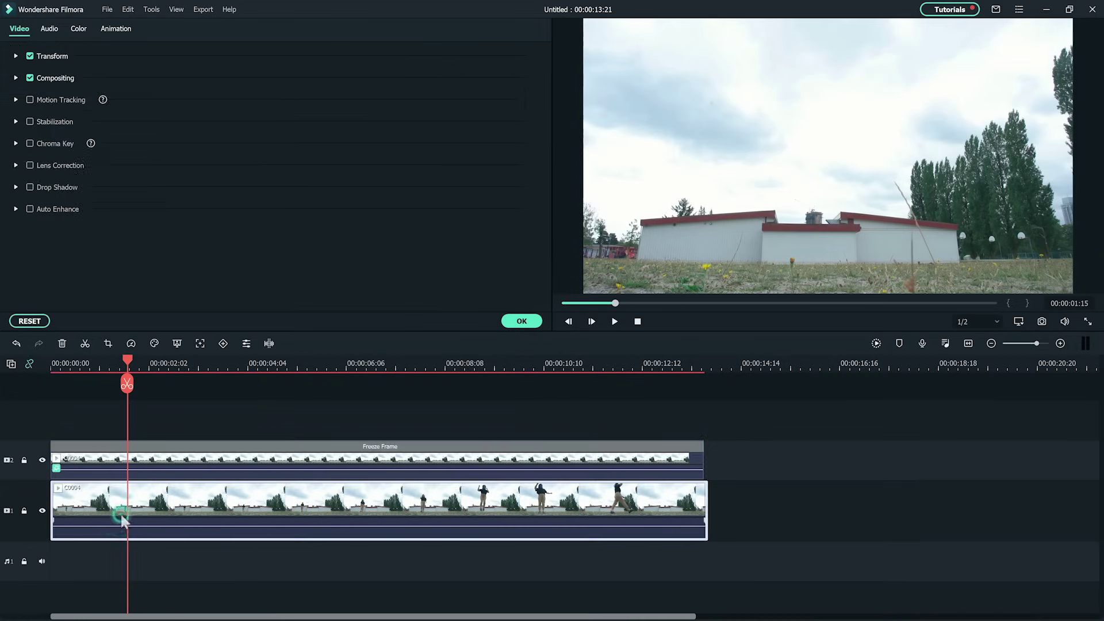
left_click(128, 390)
left_click(69, 504)
key("Delete")
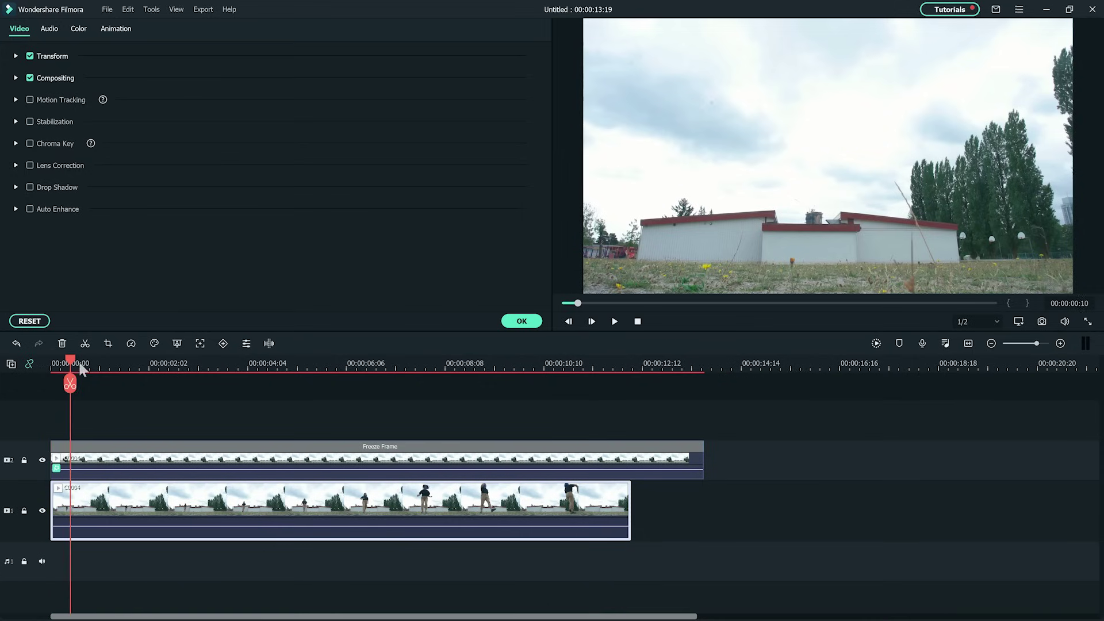
- Go to the jump above the roof at 00:00:07:07 and select the freeze-frame clip
left_click_drag(146, 371, 397, 352)
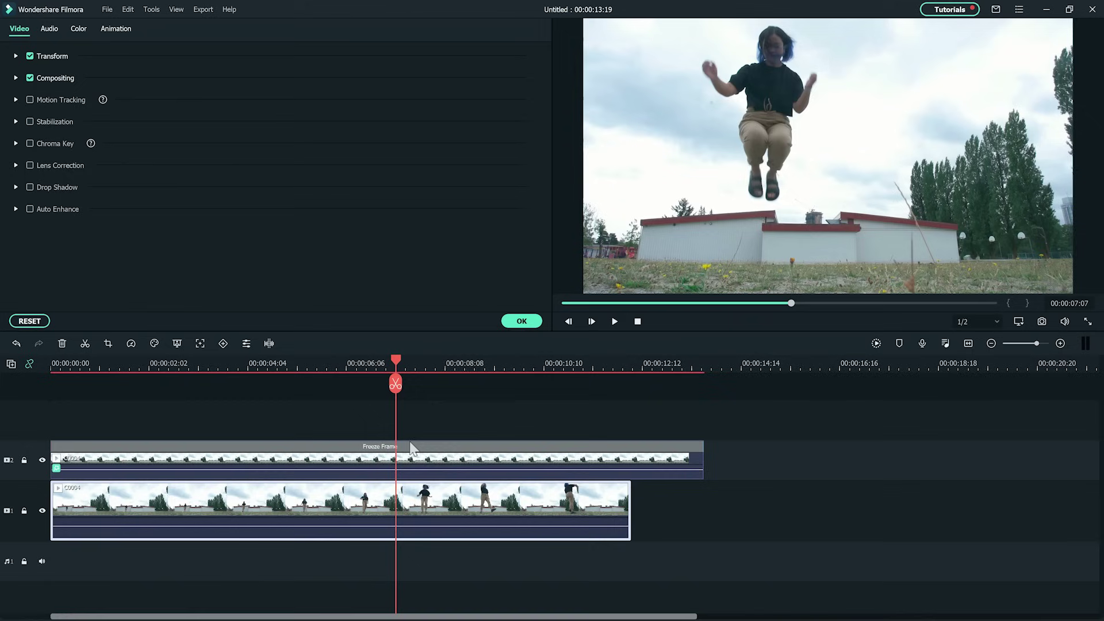
left_click(483, 468)
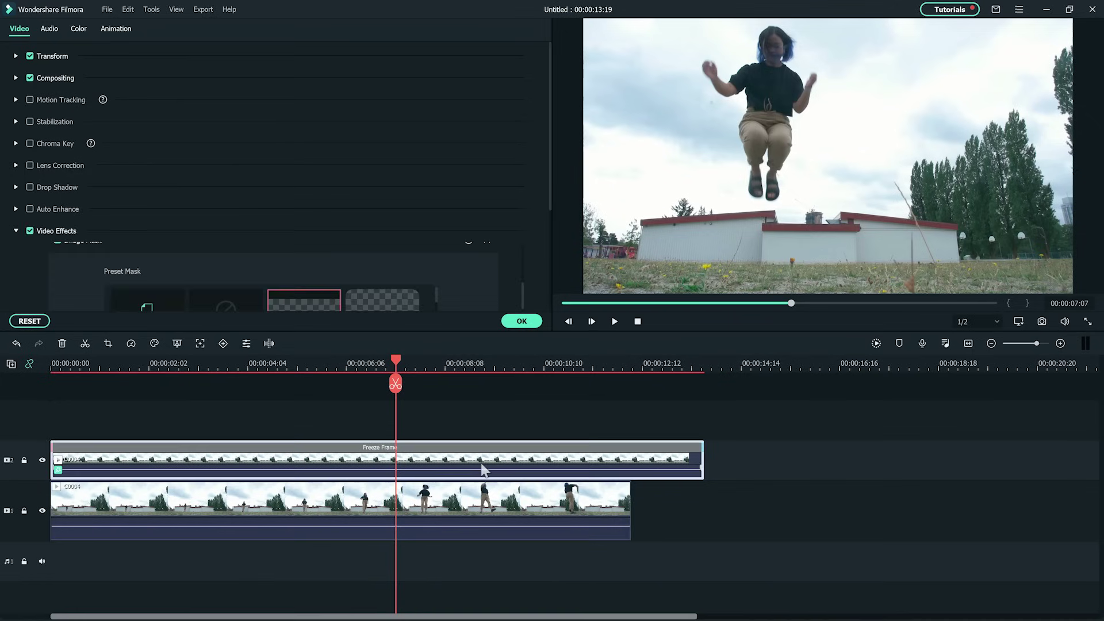